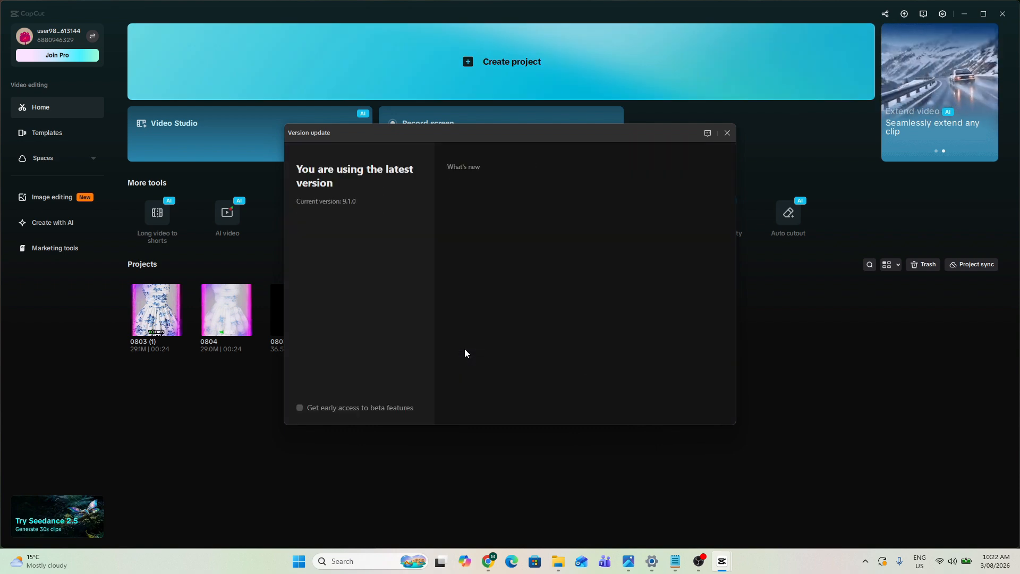
- Close the version update notice and start a new project
left_click_drag(300, 202, 357, 201)
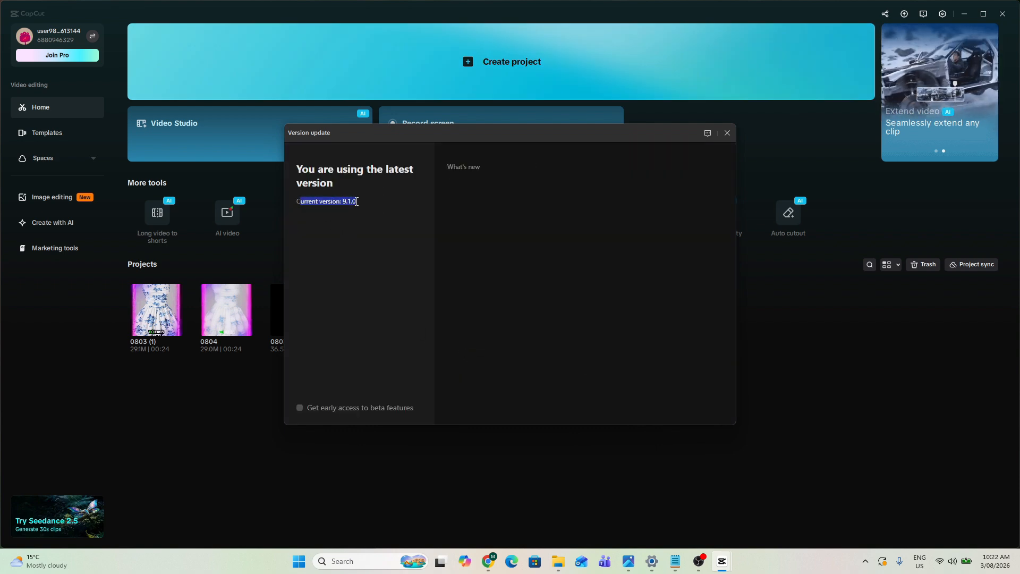
left_click(727, 132)
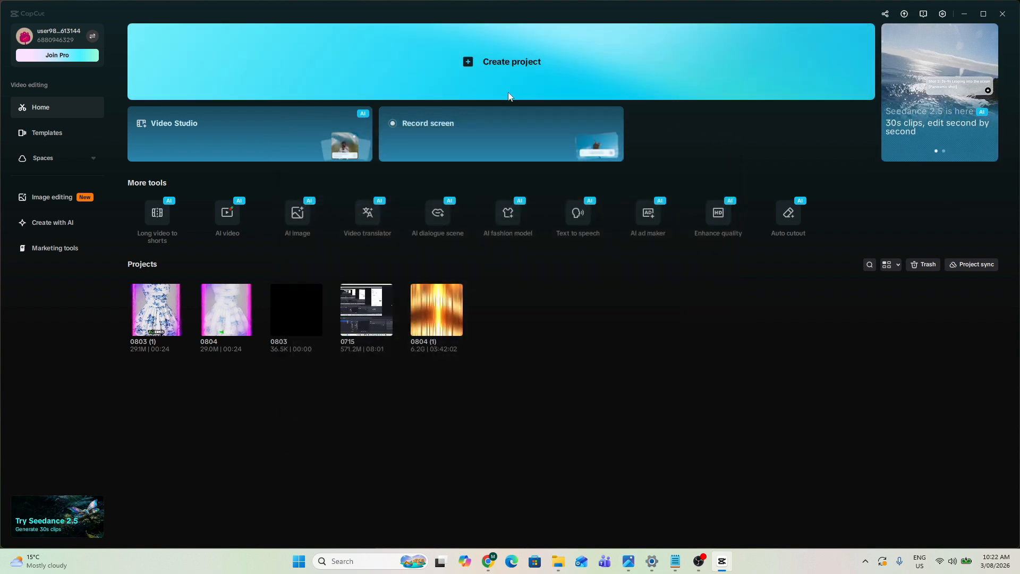
left_click(509, 97)
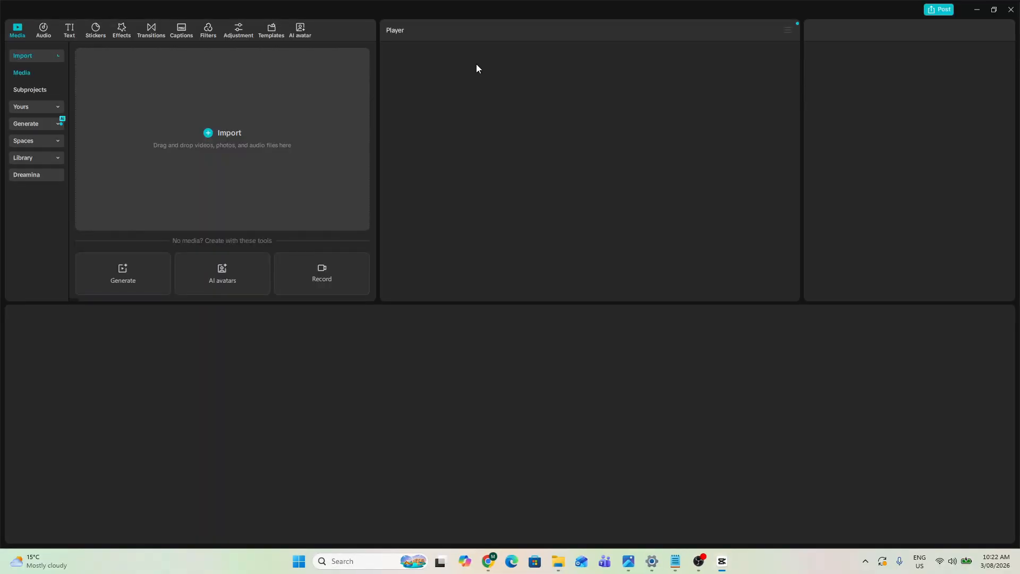
- Import the video 'How to Reset a Forgotten Windows Password Step by Step.mp4' and add it to the timeline
left_click(217, 135)
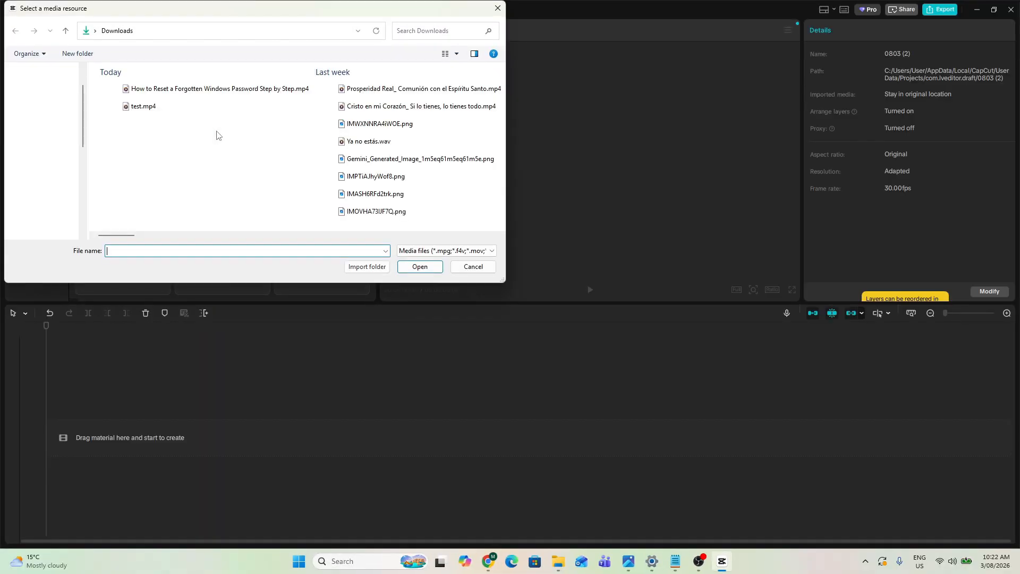
left_click(177, 91)
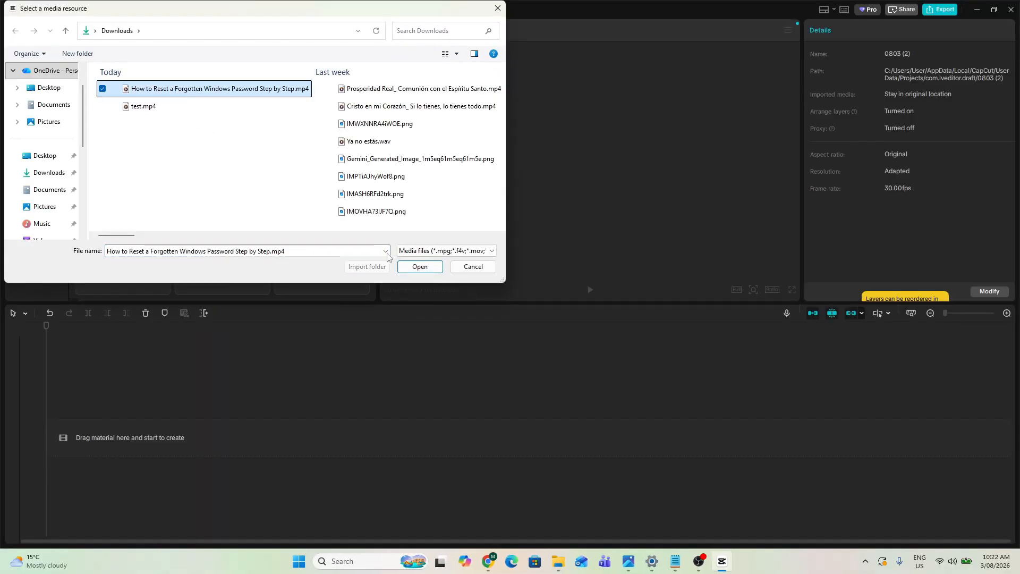
left_click(410, 269)
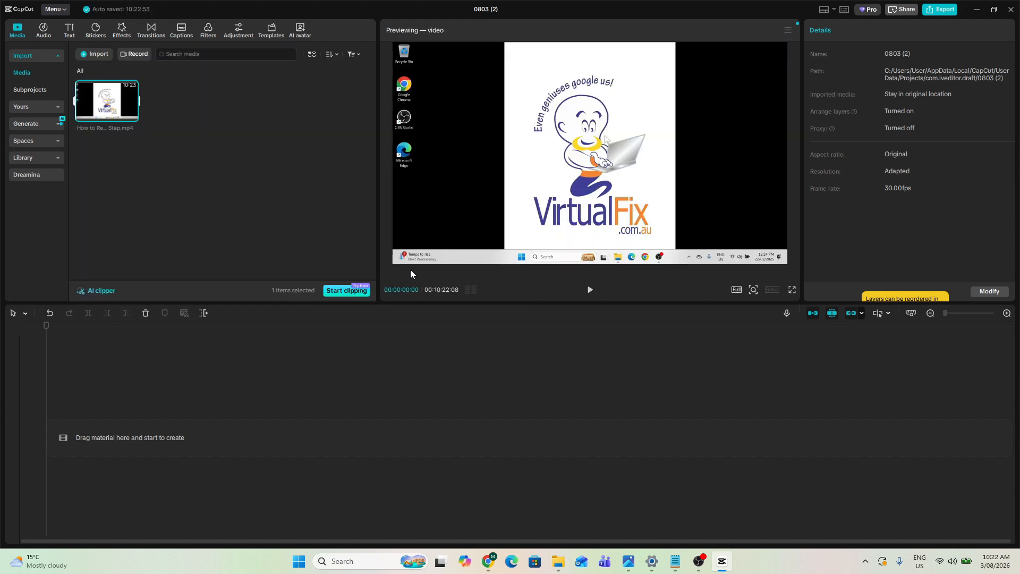
left_click(132, 117)
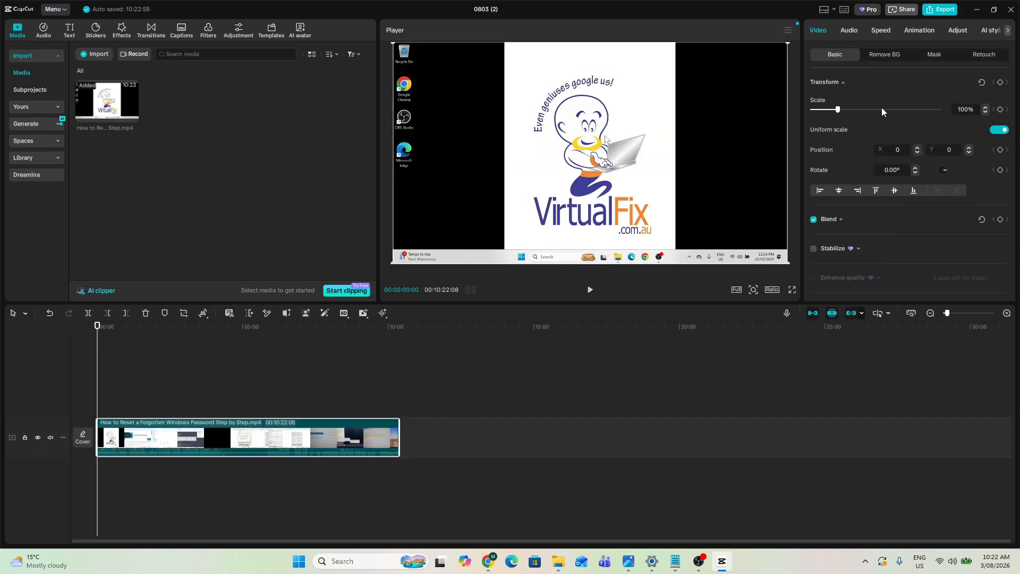
- Generate captions for the clip from its transcript, then close the transcript panel
left_click(940, 9)
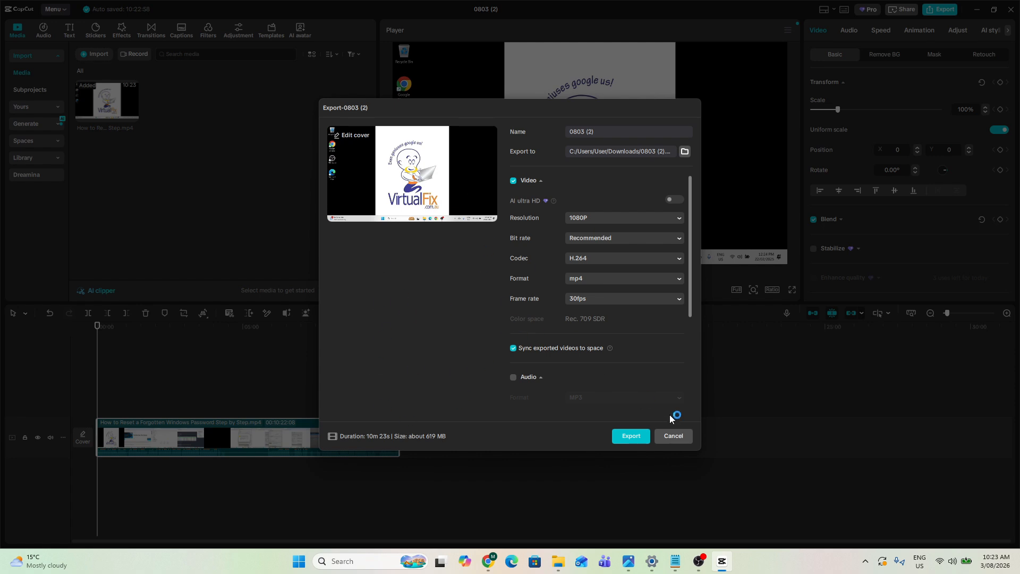
left_click(678, 437)
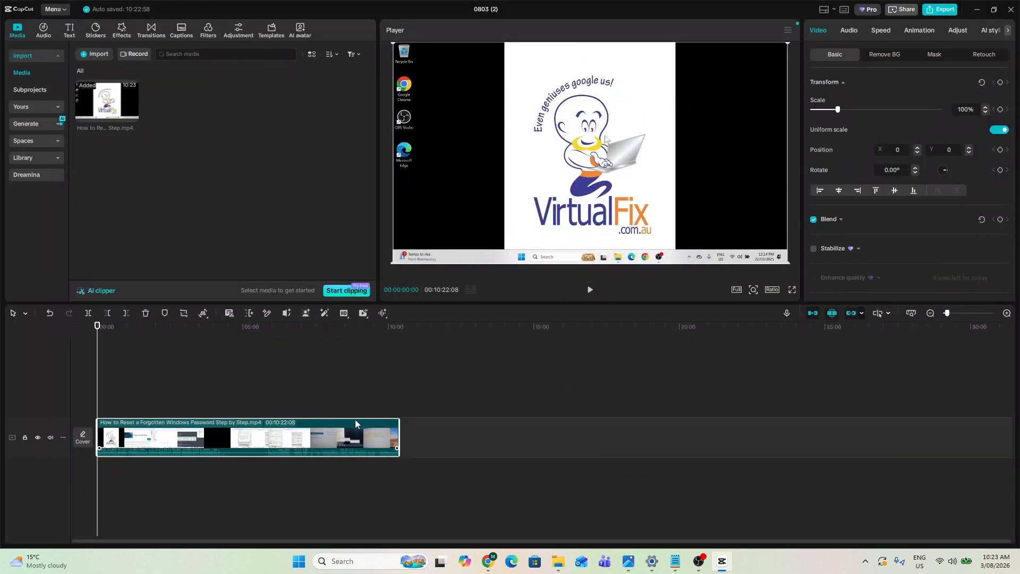
left_click(229, 314)
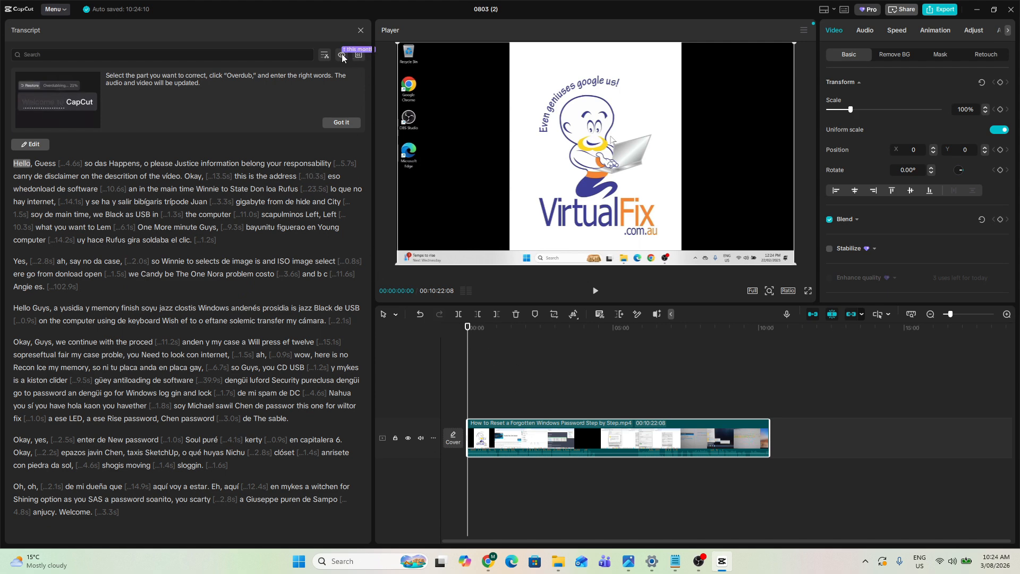
left_click(358, 56)
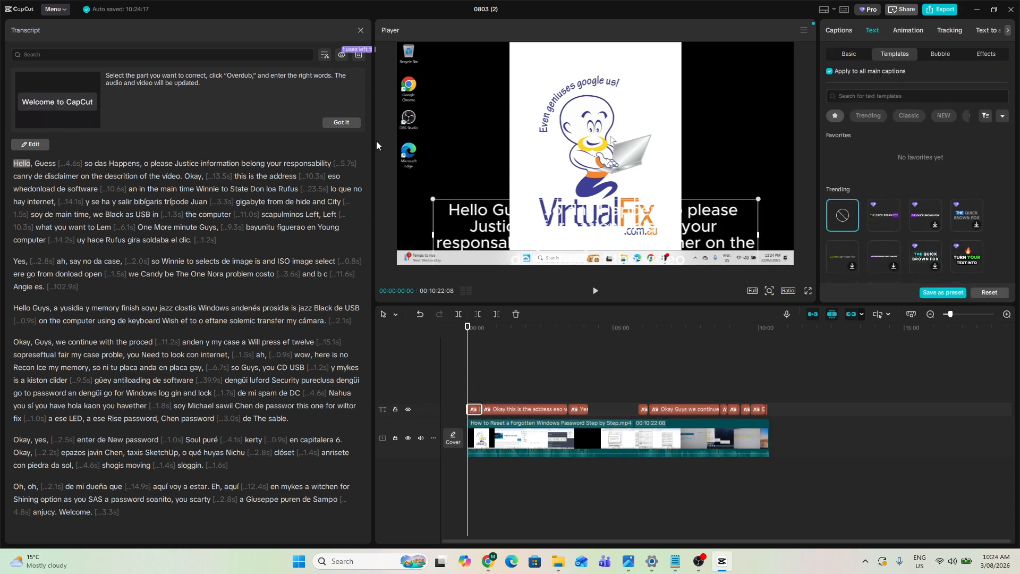
left_click(361, 30)
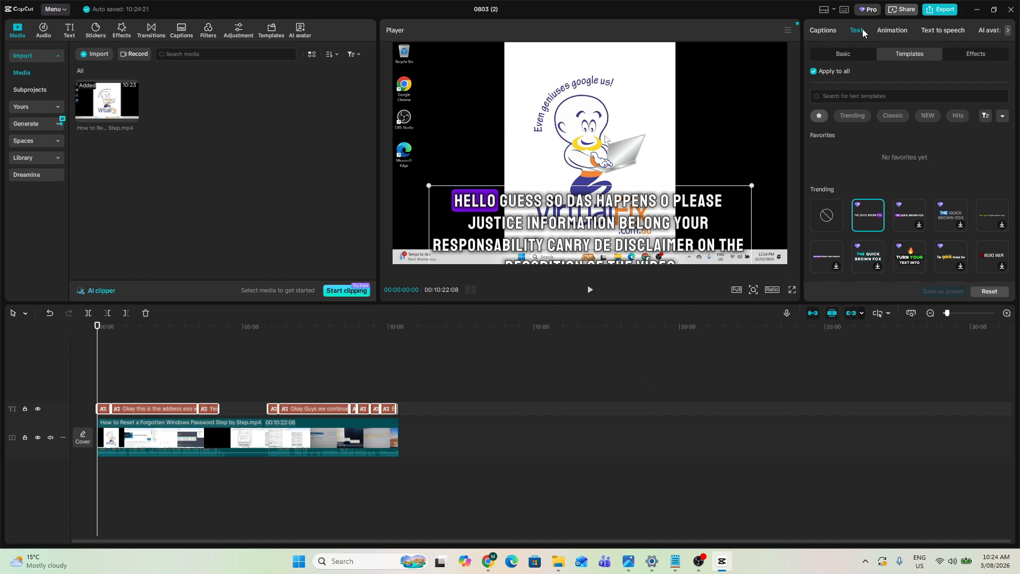
- Try caption text templates and apply the blue boxed template to all captions
scroll(906, 207, "down", 5)
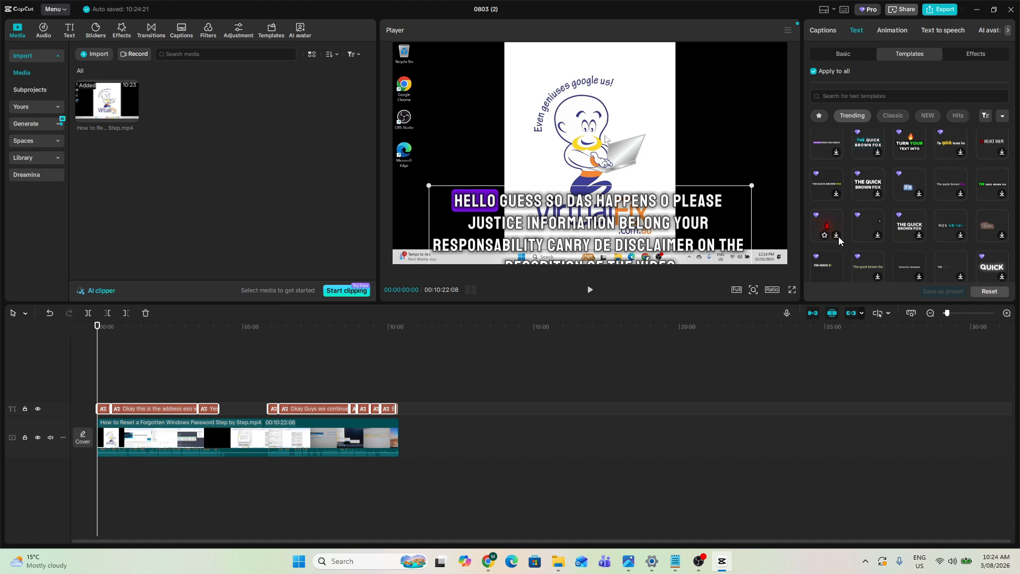
left_click(839, 237)
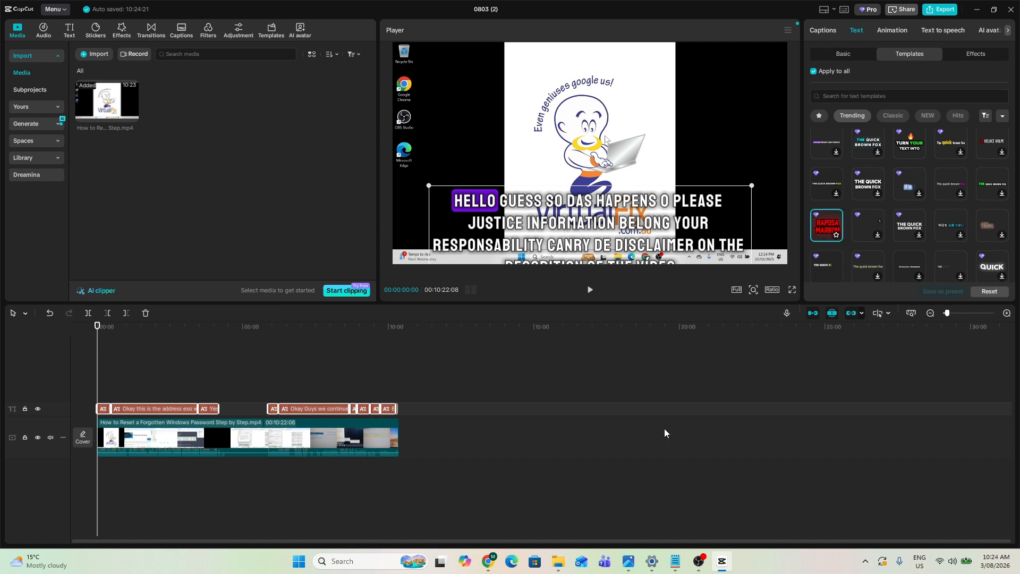
key("space")
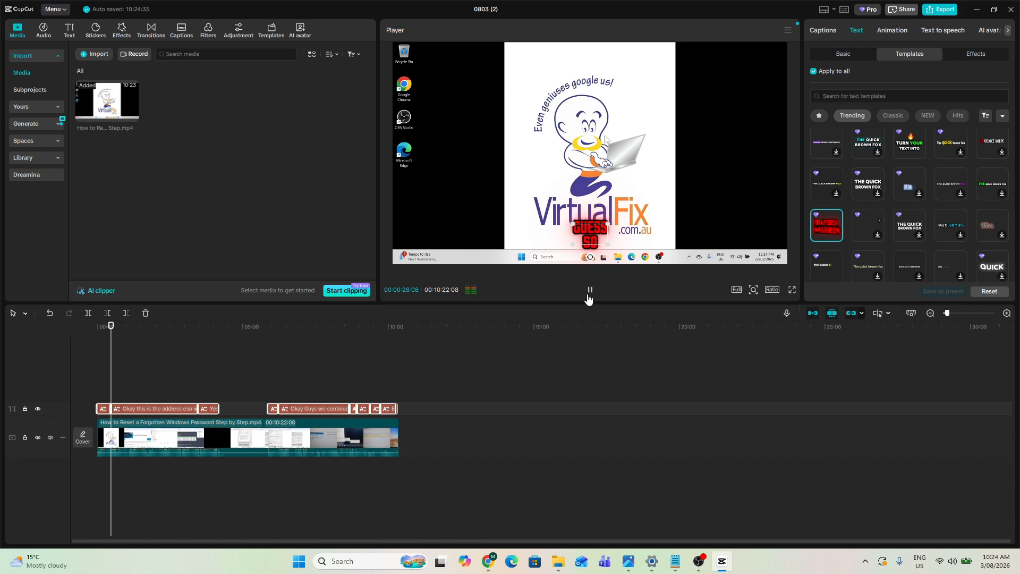
left_click(920, 197)
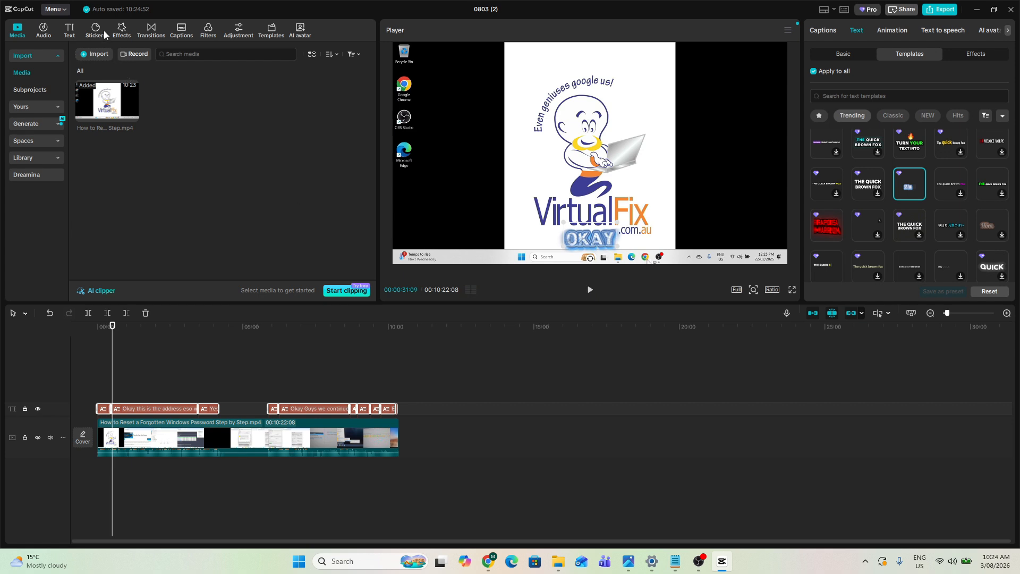
- Add the Tear Up Paper video effect to the timeline at the playhead
left_click(121, 32)
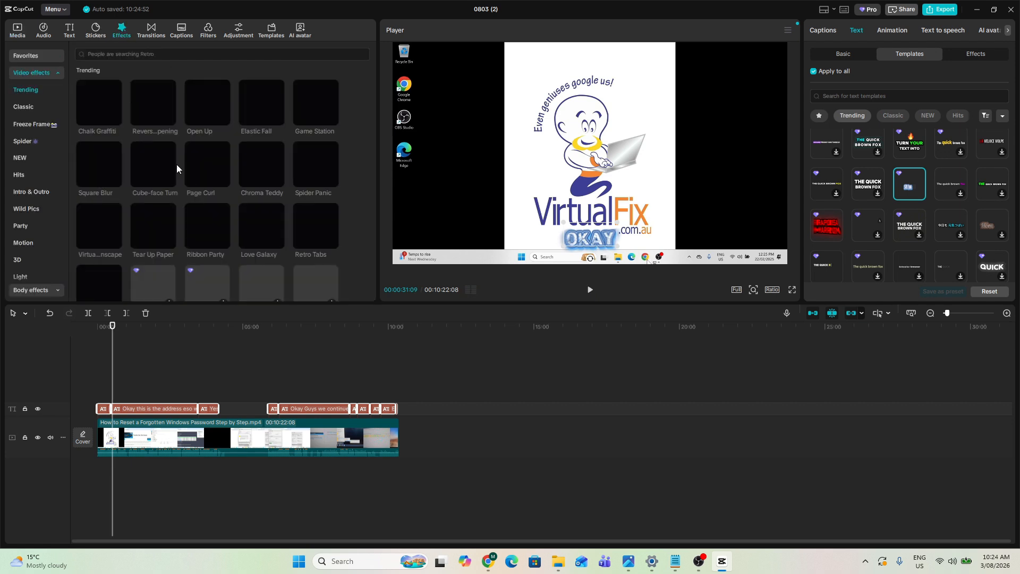
left_click(164, 232)
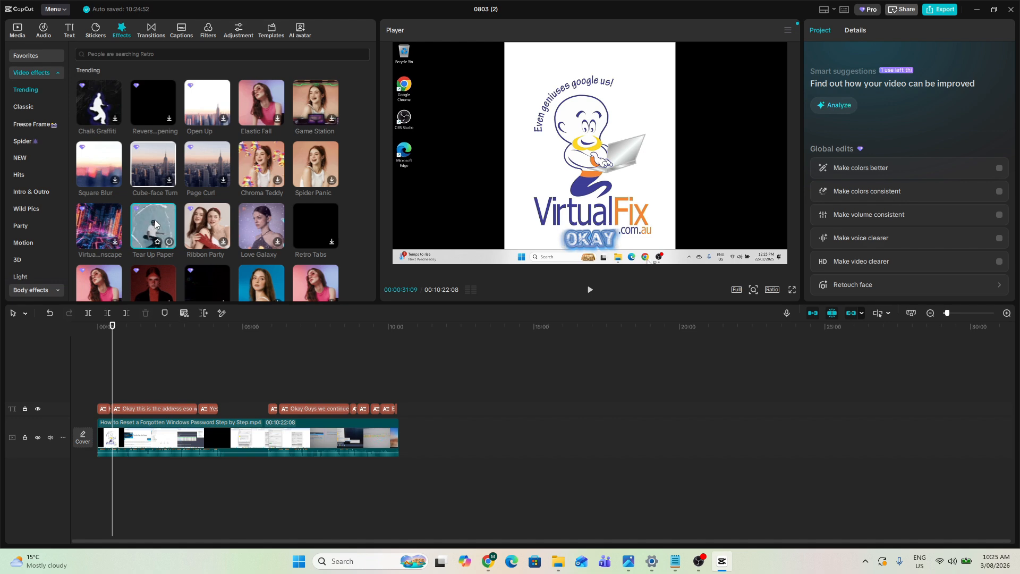
left_click_drag(155, 223, 133, 387)
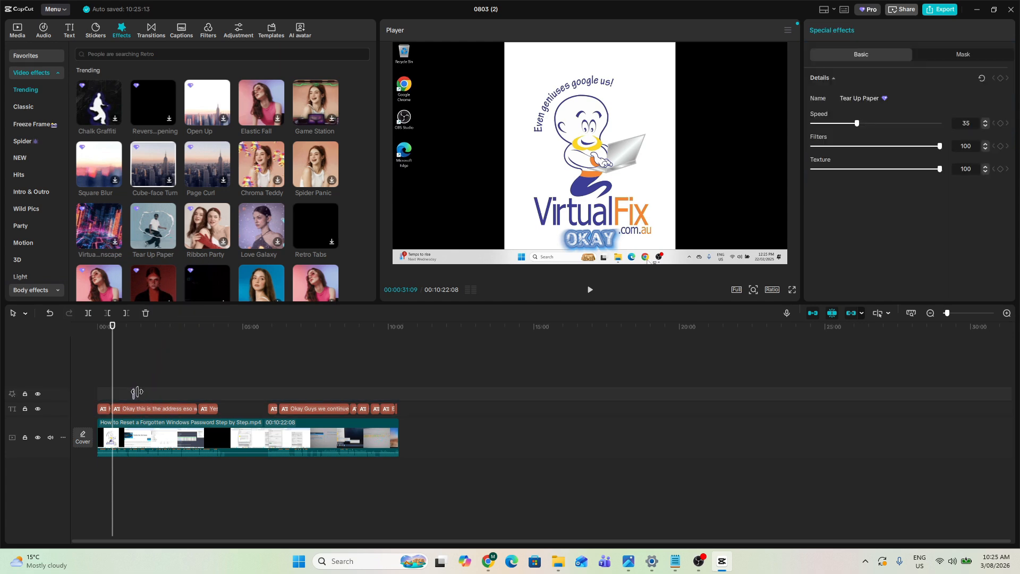
- Try to lengthen the Tear Up Paper effect on its timeline track
left_click(184, 386)
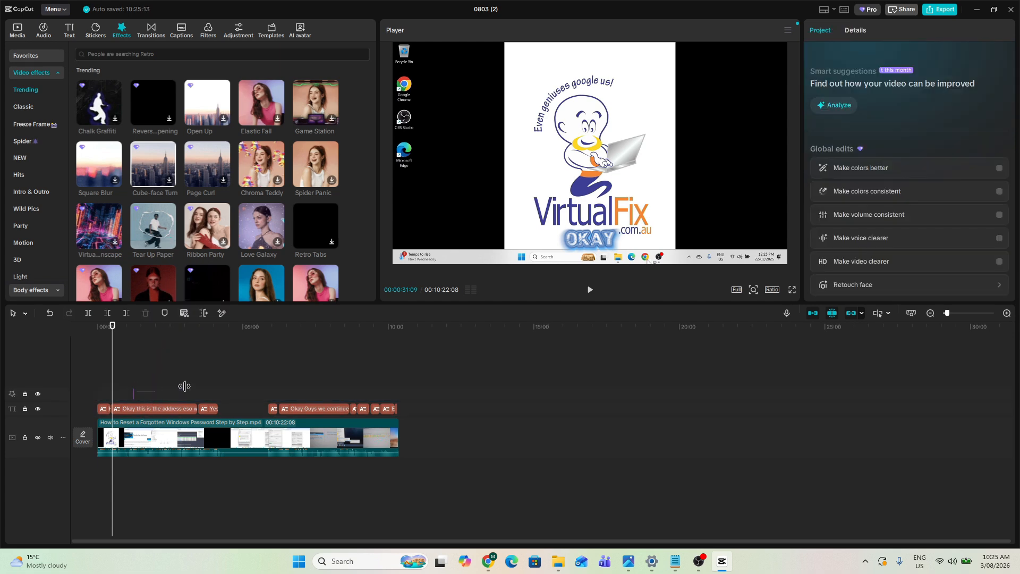
left_click(132, 394)
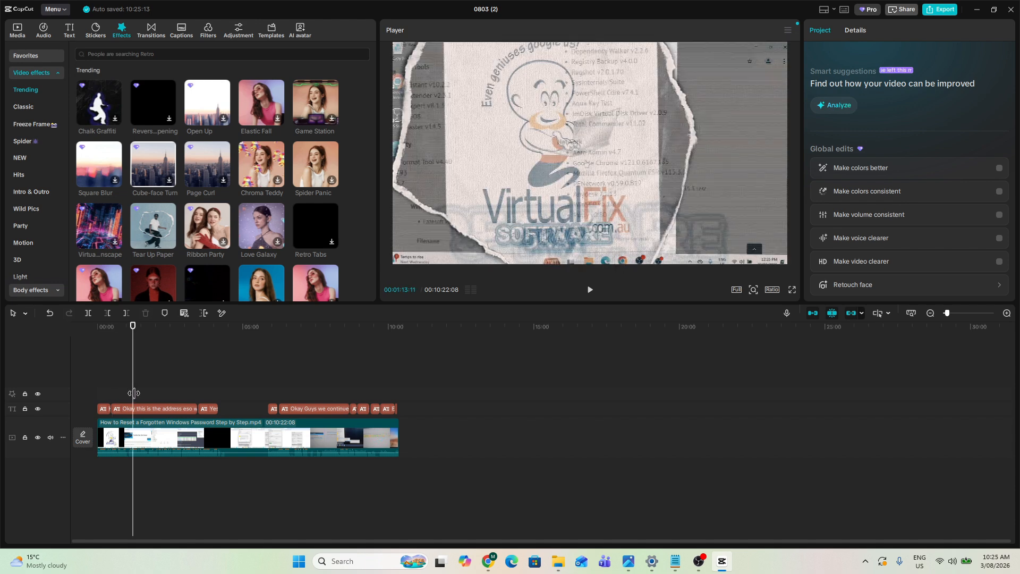
left_click_drag(134, 393, 256, 396)
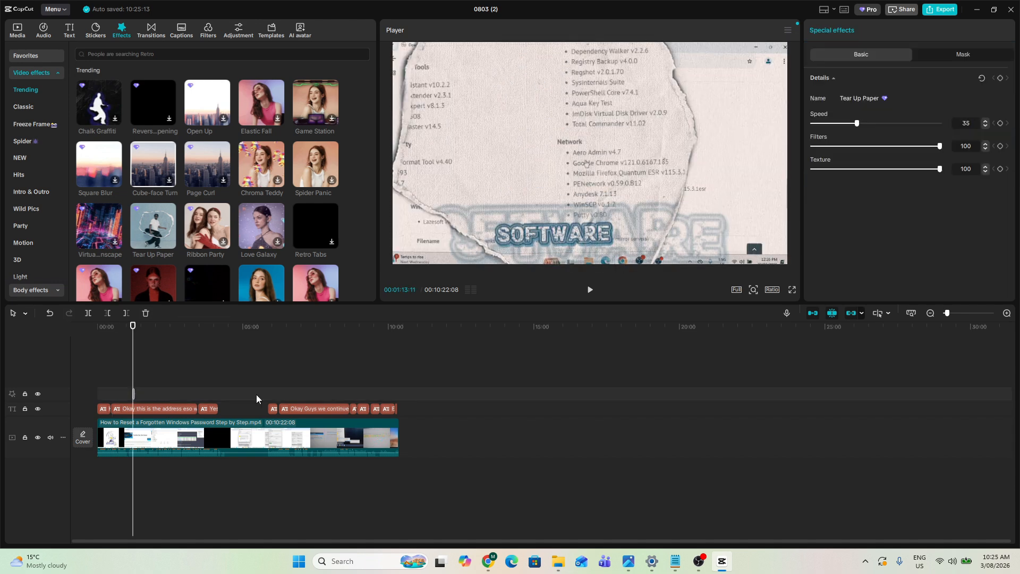
- Preview the Love Galaxy and Page Curl effects and add Page Curl at the playhead
left_click(263, 216)
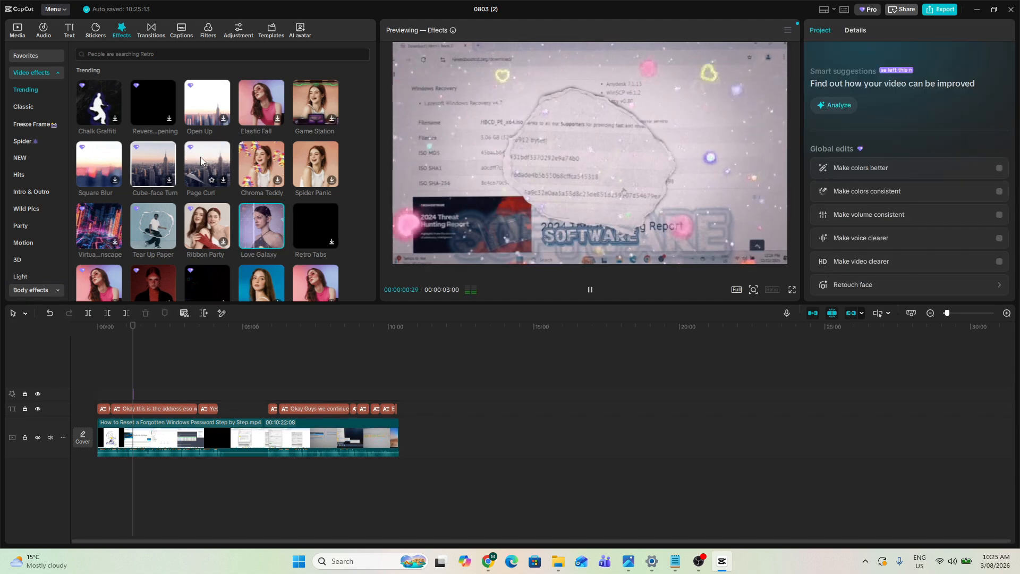
left_click(200, 158)
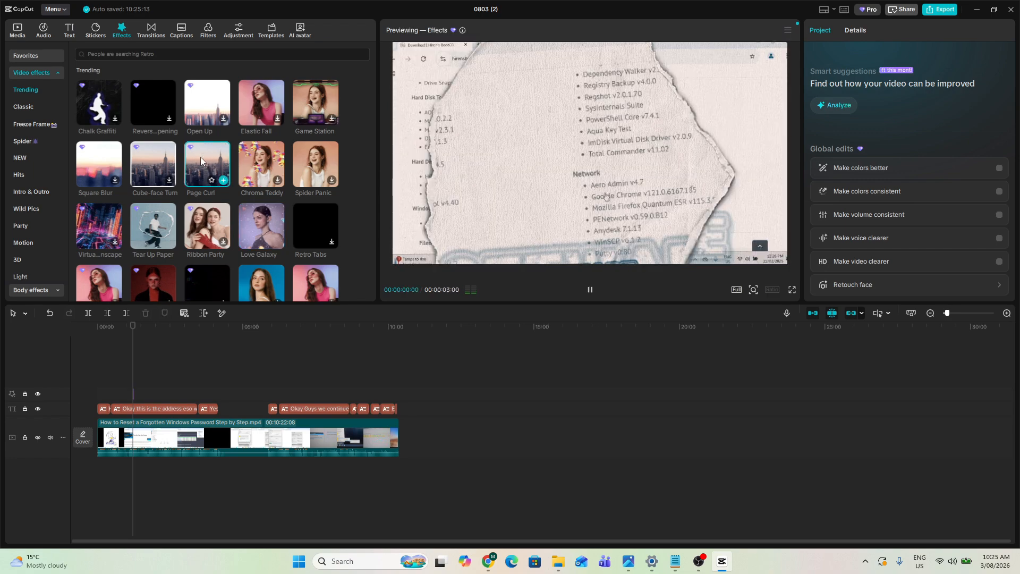
left_click(223, 181)
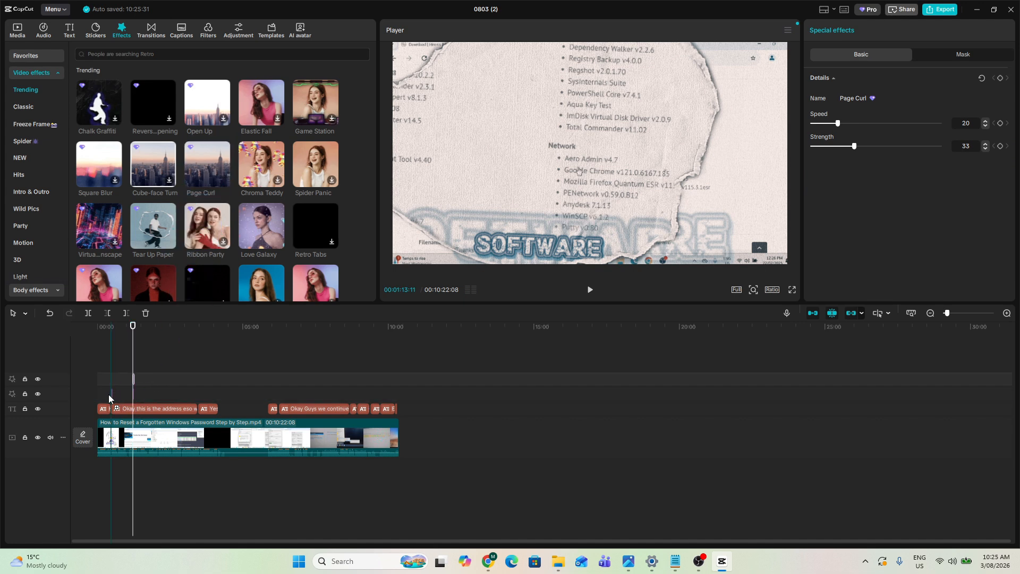
- Play the video from the beginning to preview the captions and effects
left_click_drag(109, 399, 109, 398)
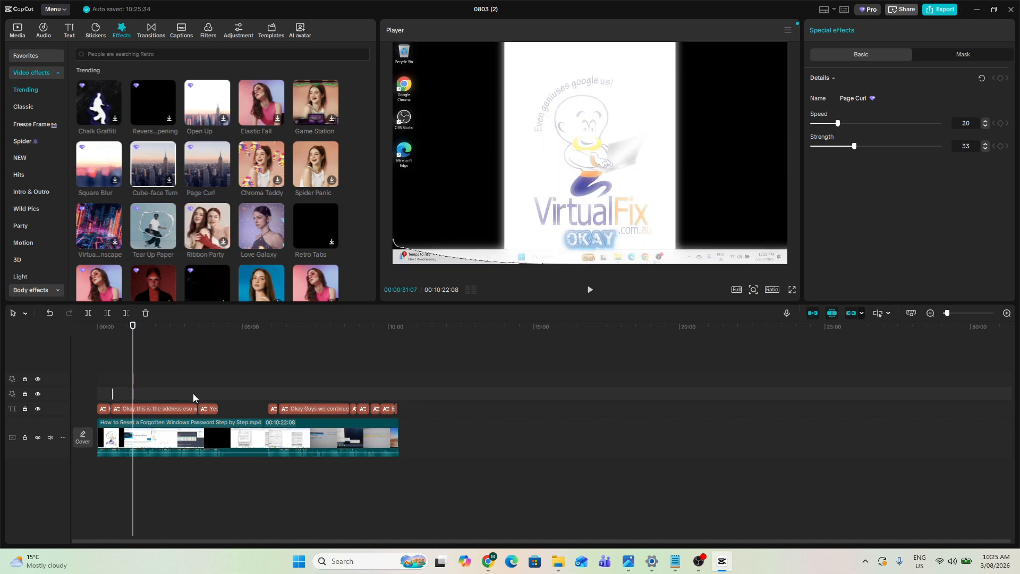
key("Home")
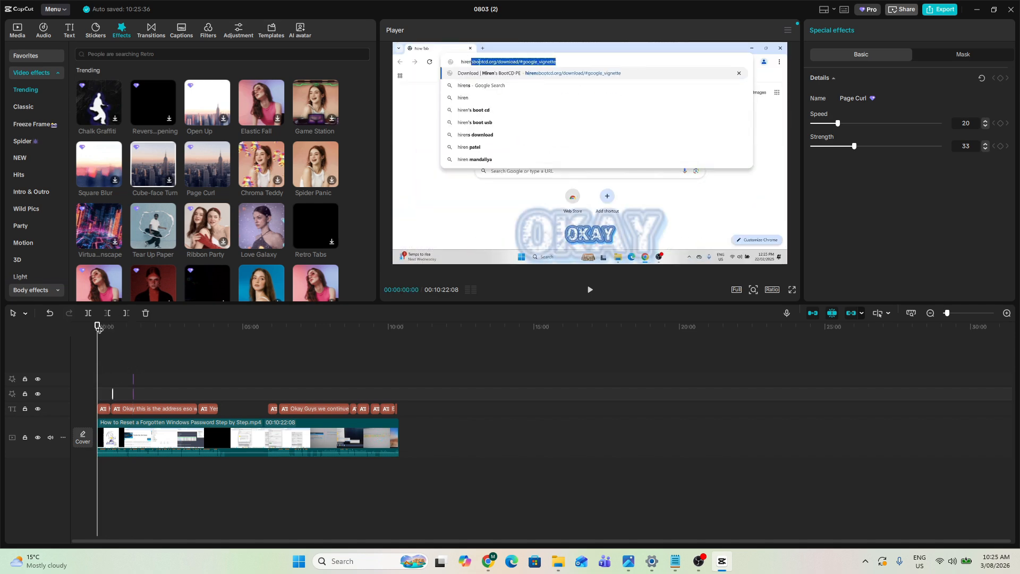
left_click(589, 294)
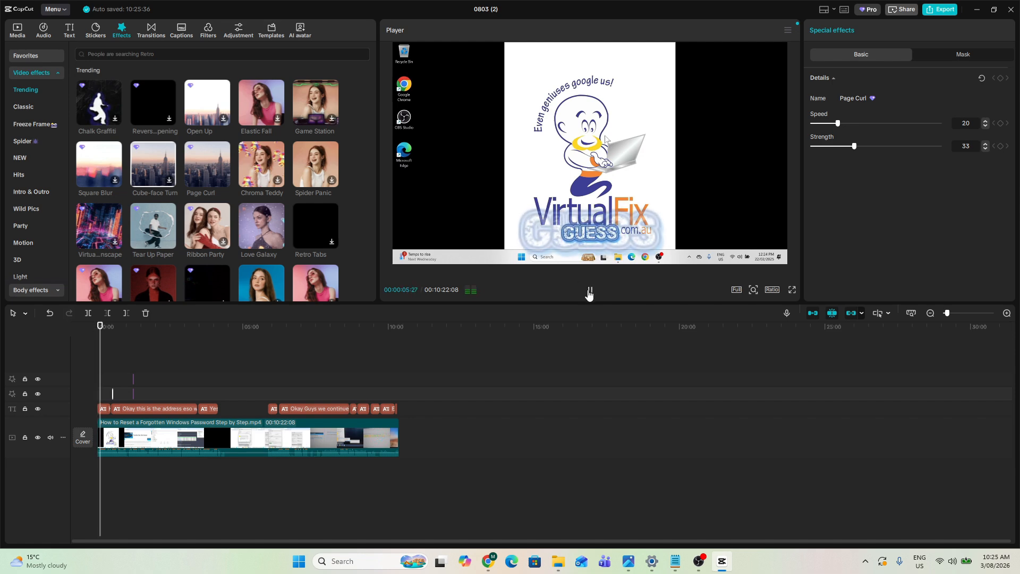
left_click(589, 293)
- Try to export the project and dismiss the Pro upgrade prompt
left_click(939, 10)
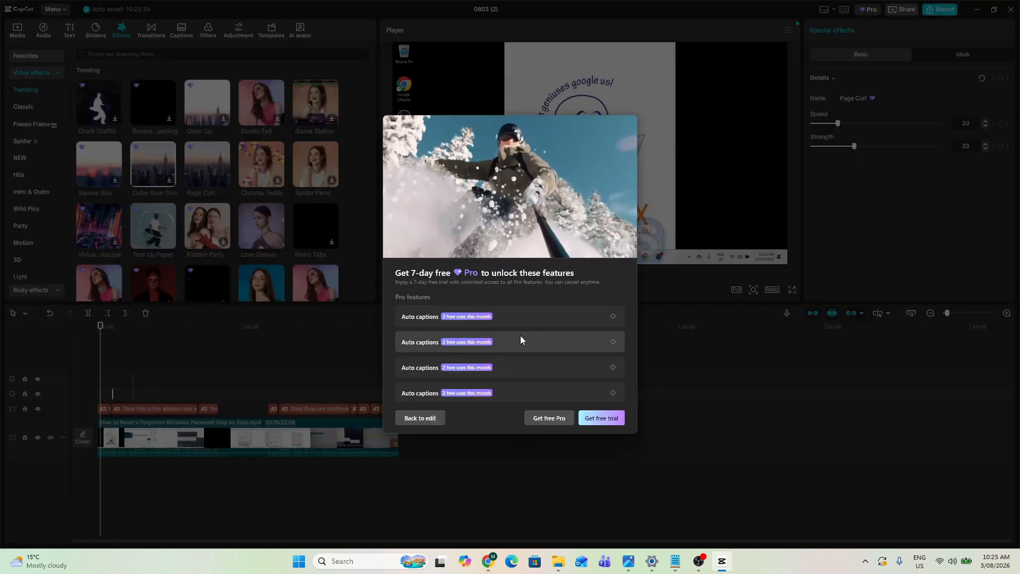
left_click(521, 336)
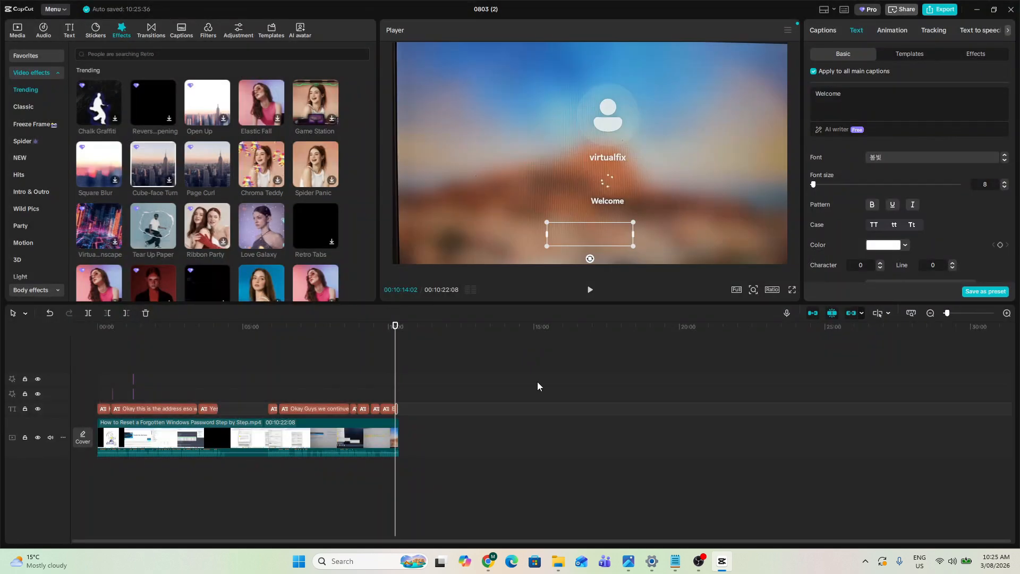
- Select all clips on the timeline and combine them into a compound clip
left_click_drag(378, 327, 119, 327)
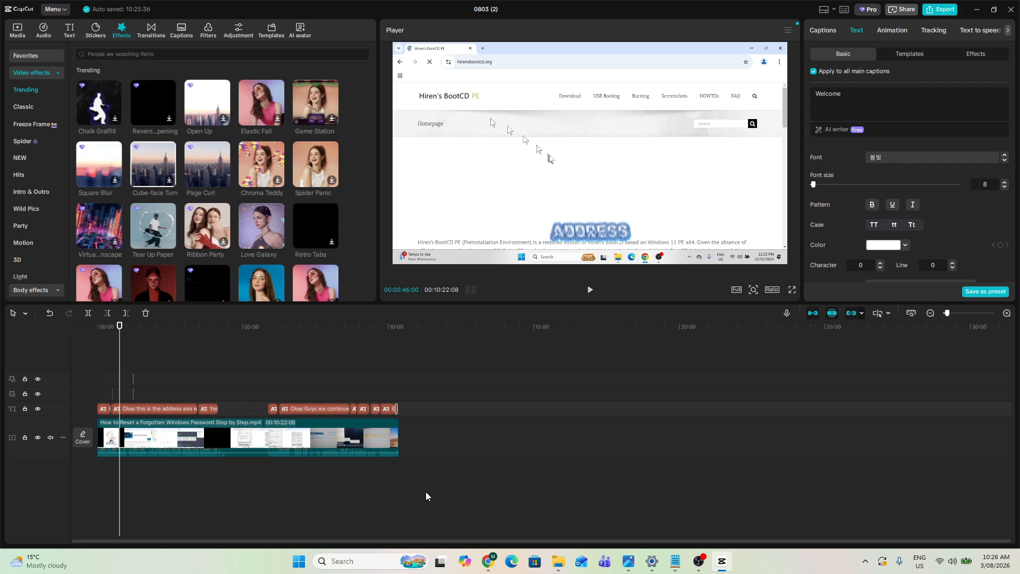
left_click_drag(441, 490, 94, 361)
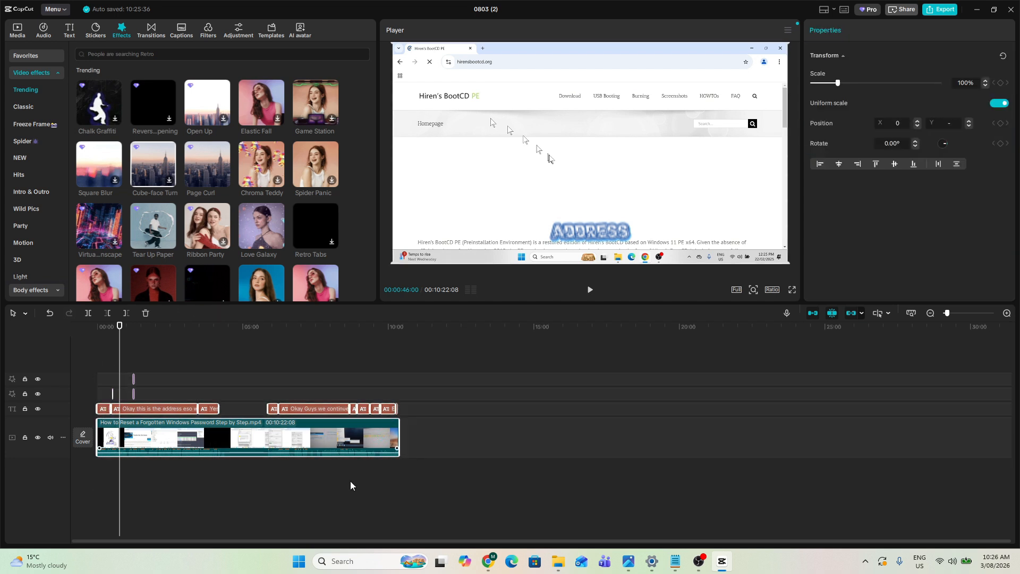
left_click(409, 496)
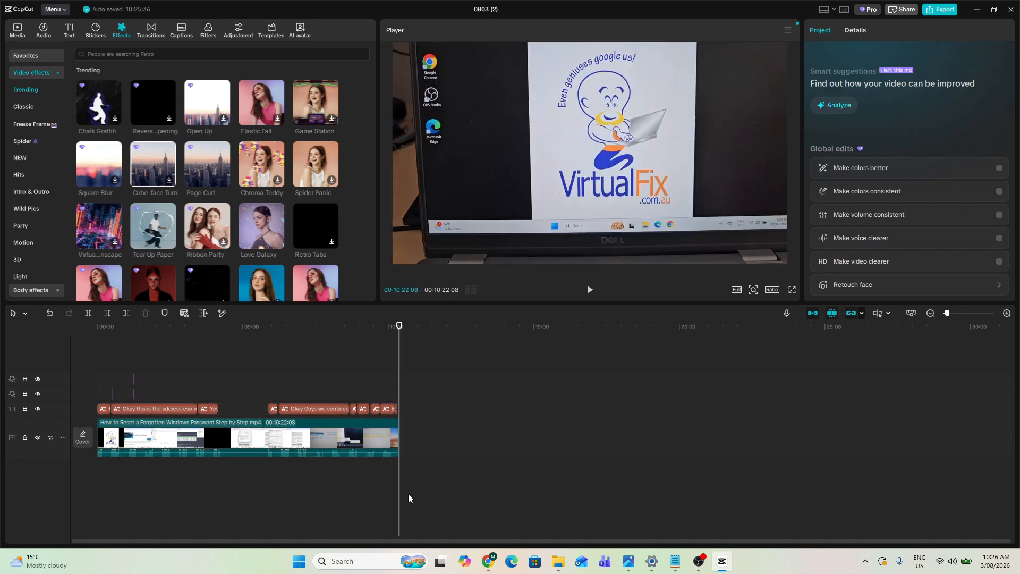
key("ctrl+a")
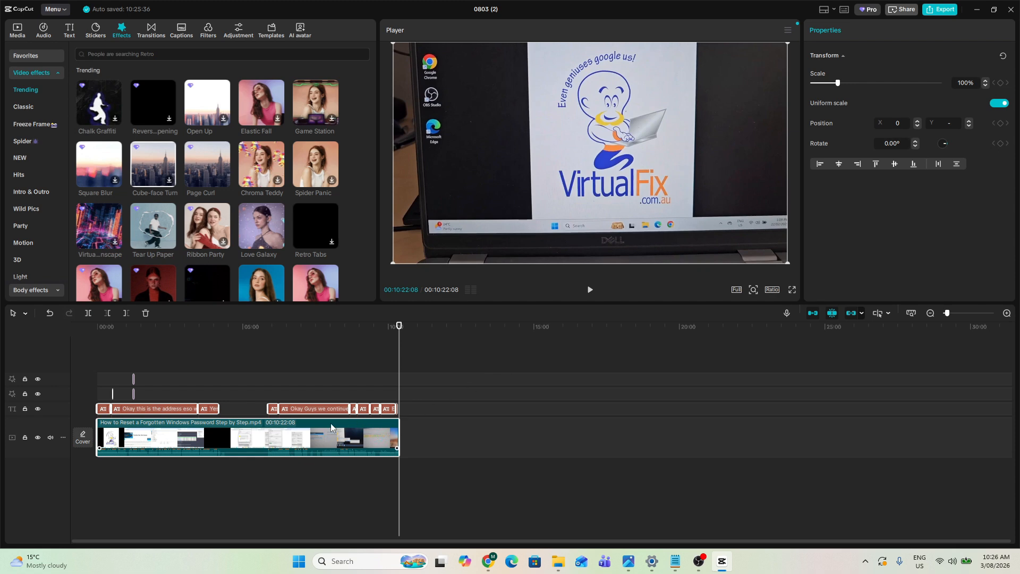
right_click(292, 435)
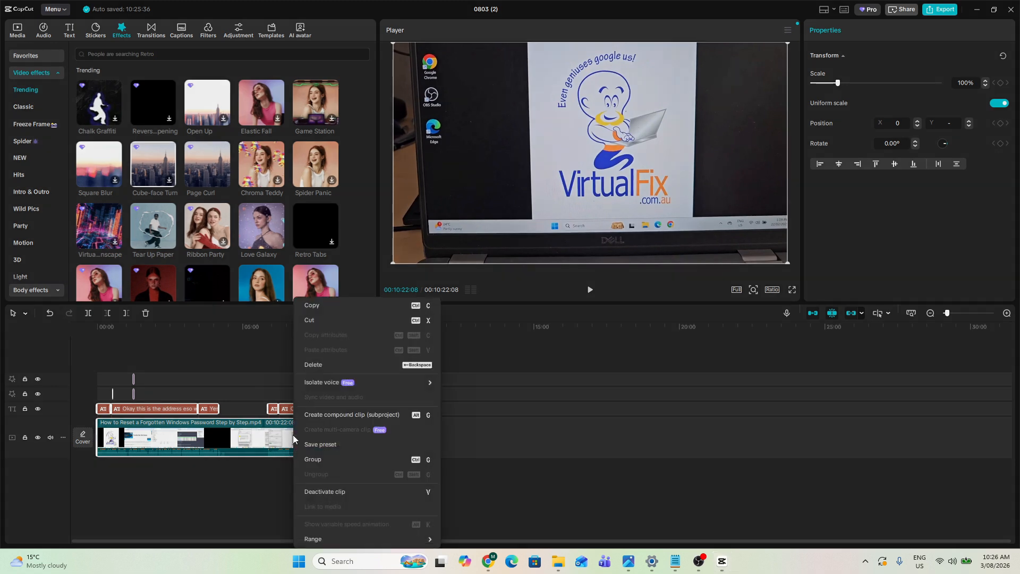
left_click(332, 416)
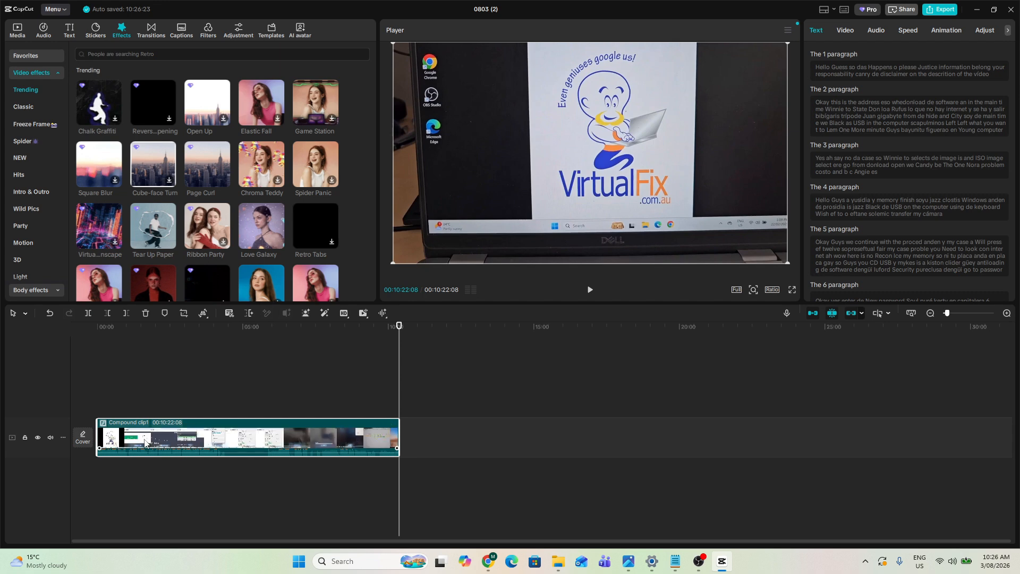
- Pre-process the compound clip and check the progress of the applied feature
right_click(267, 447)
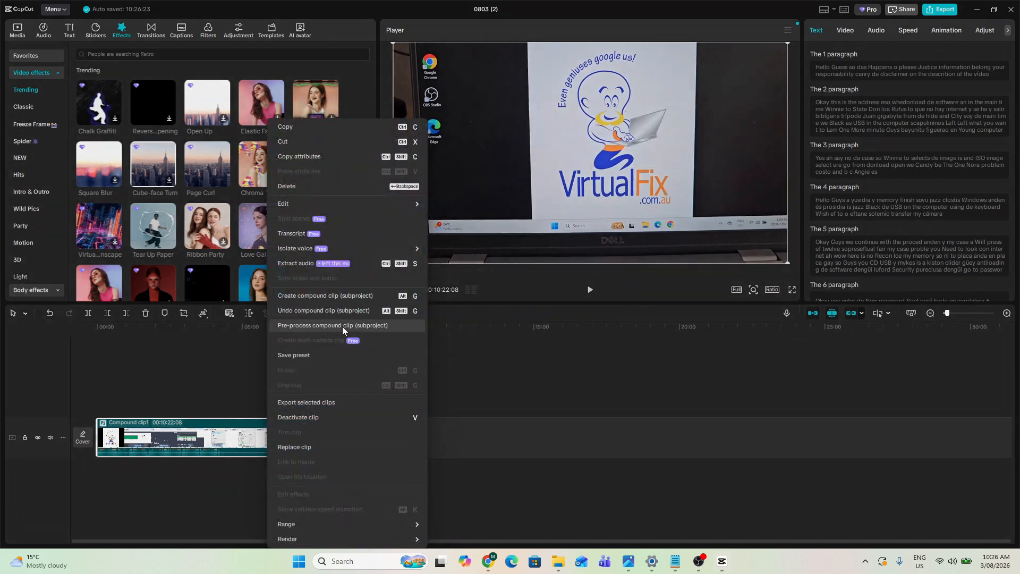
left_click(342, 326)
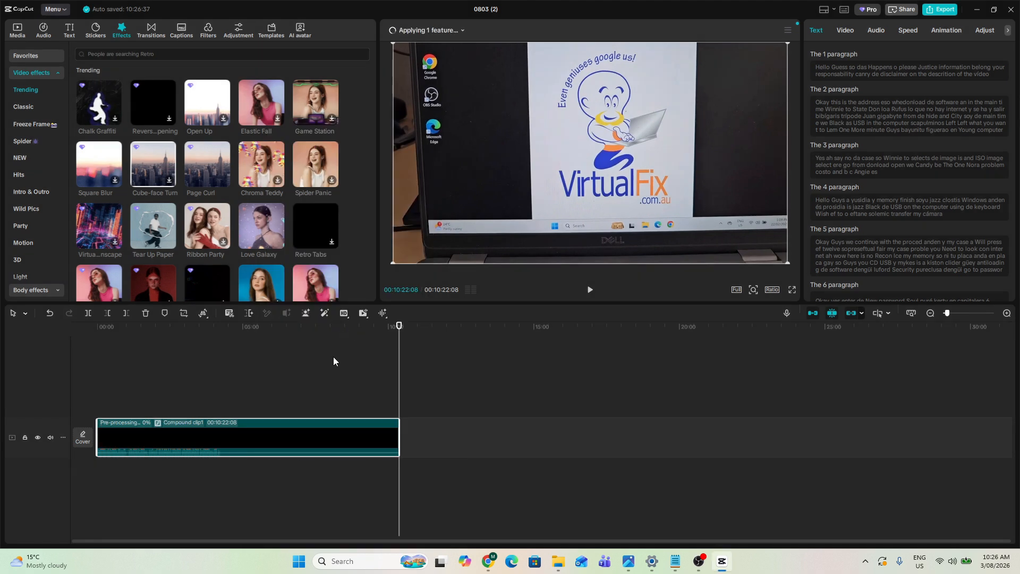
left_click(463, 30)
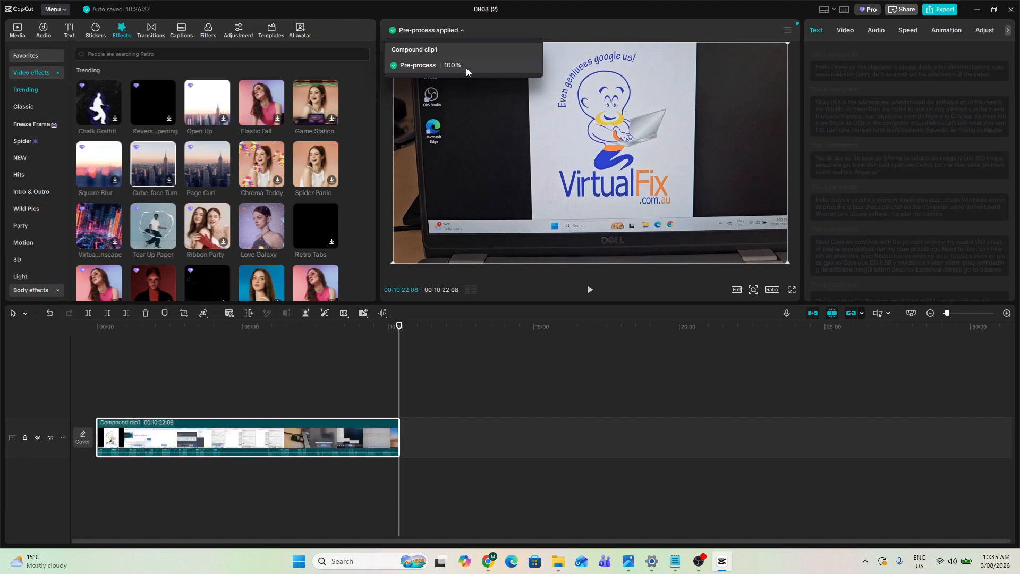
- Save the compound clip as a preset
right_click(247, 440)
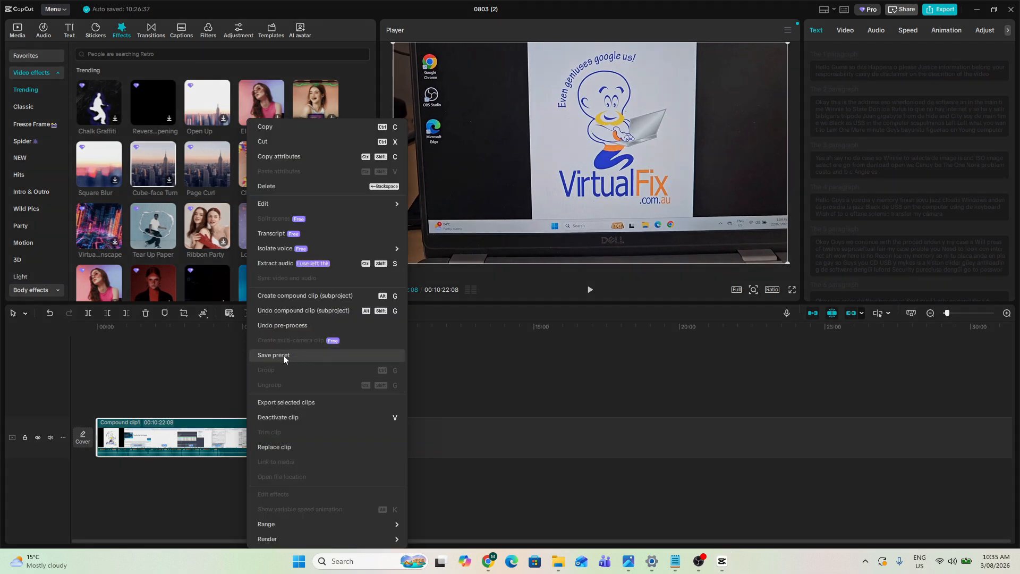
left_click(297, 354)
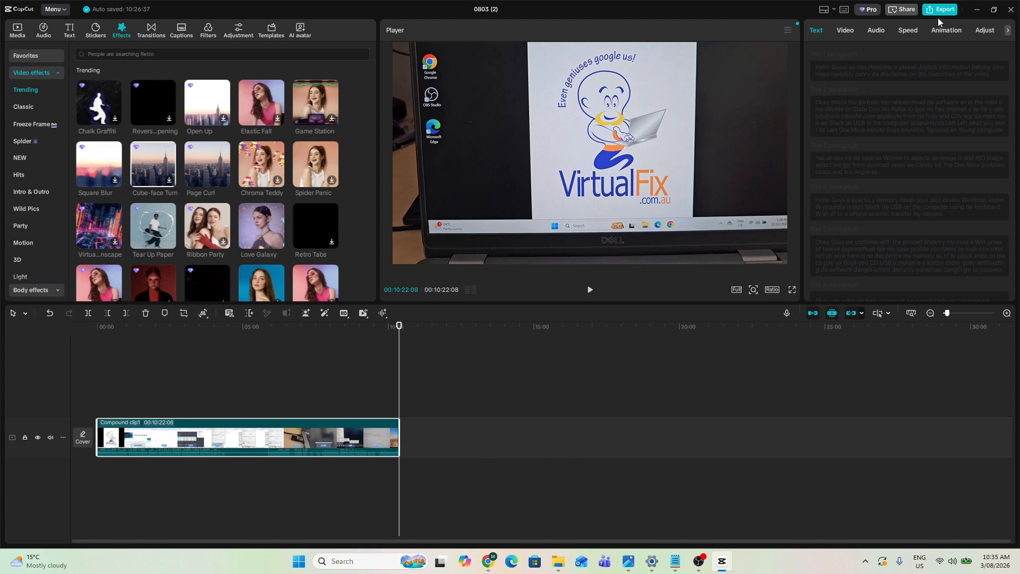
- Restore the editor window and open the CapCut desktop shortcut's file location in File Explorer
left_click(994, 13)
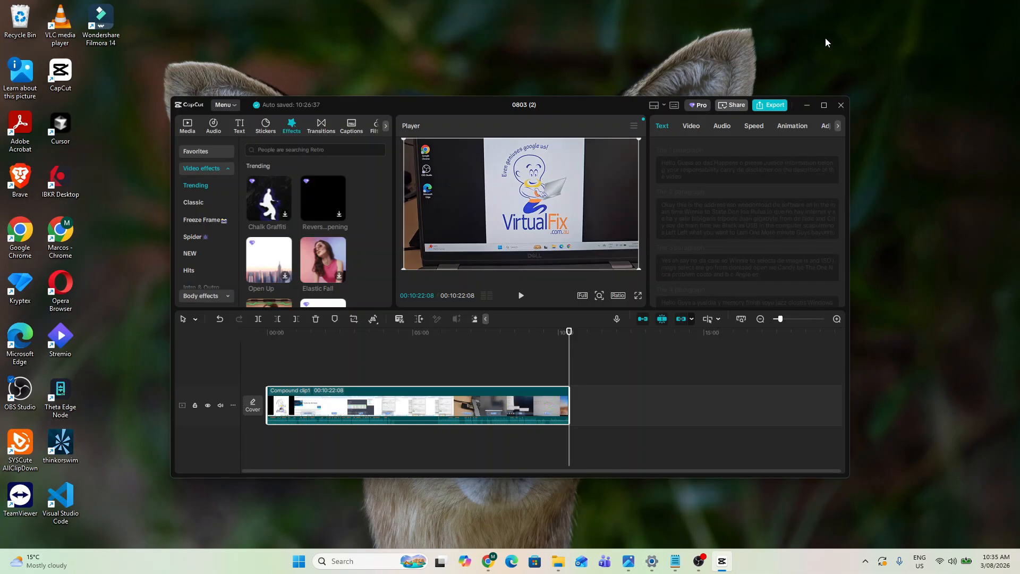
left_click_drag(573, 106, 669, 129)
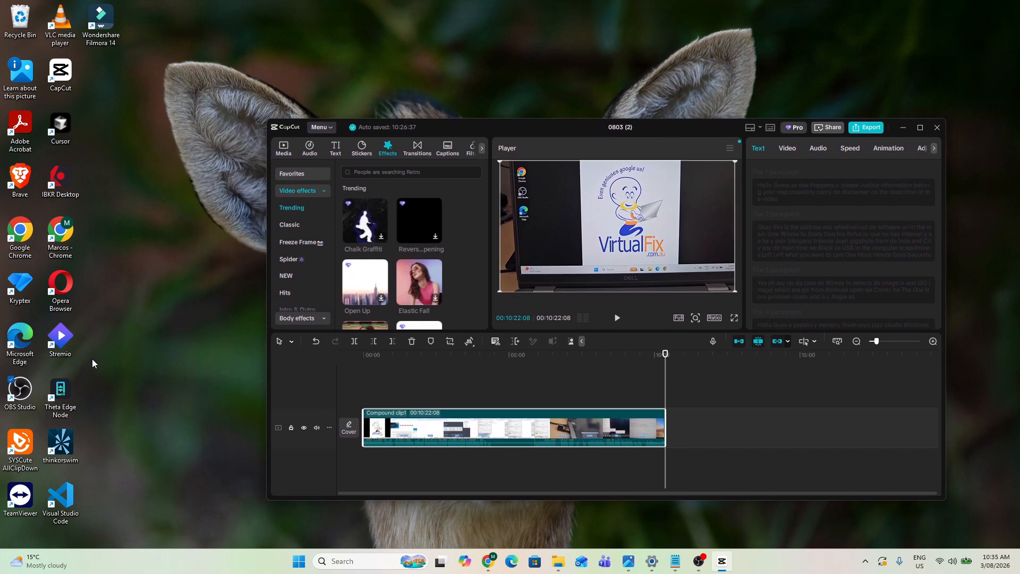
right_click(63, 75)
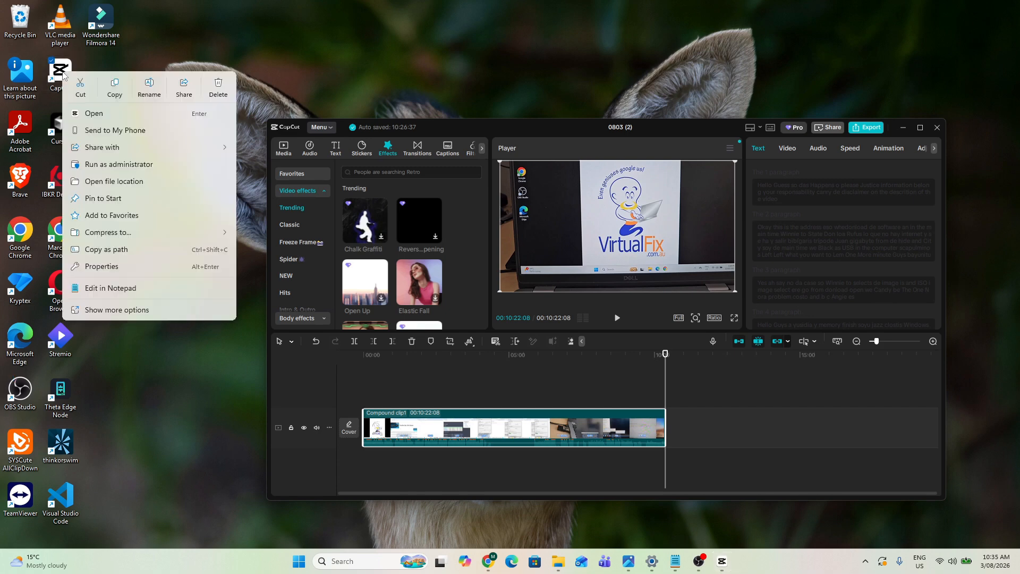
left_click(130, 184)
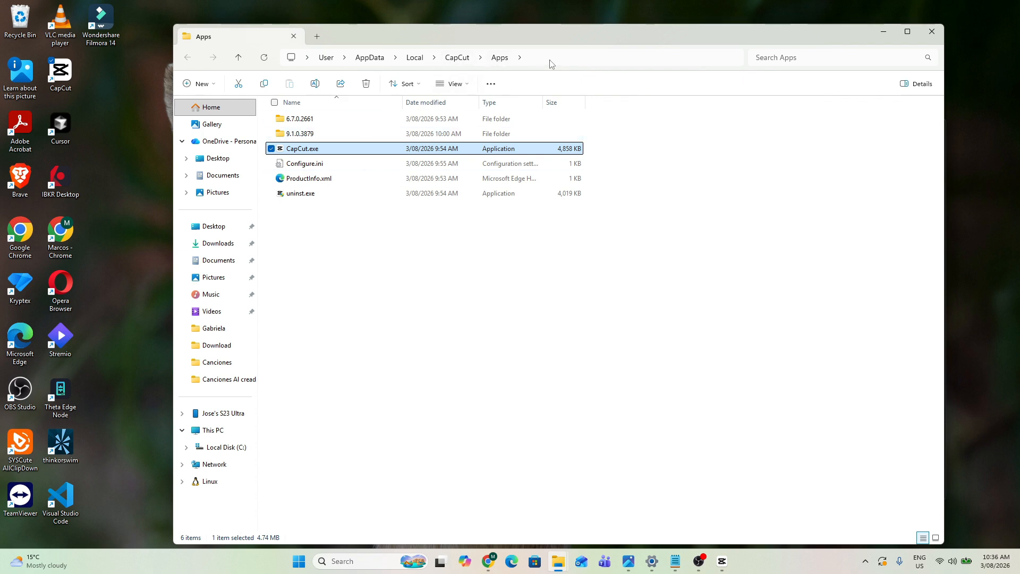
- Navigate to the CapCut User Data > Presets > Combination > Resources folder
left_click(456, 57)
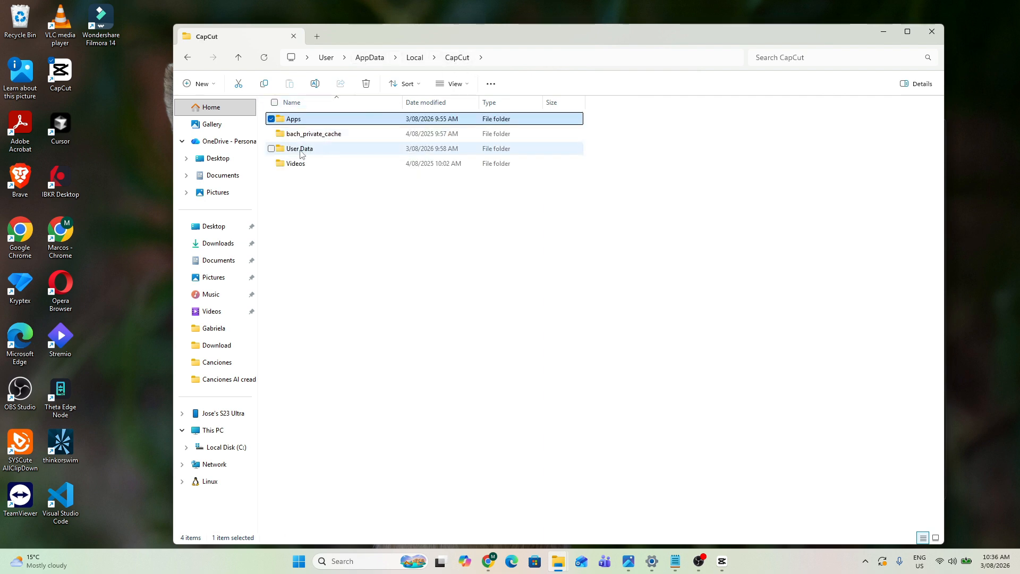
double_click(301, 151)
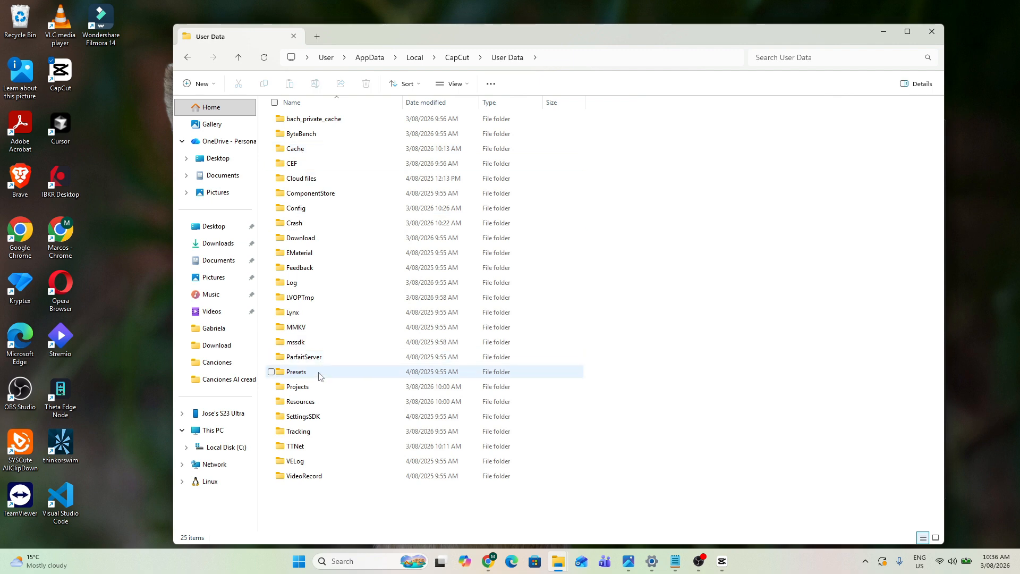
double_click(311, 404)
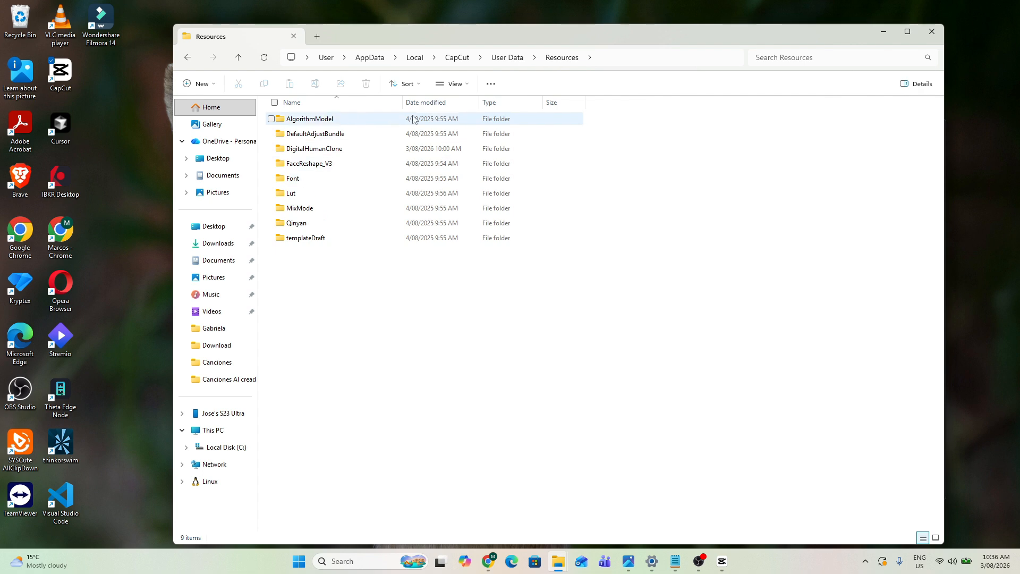
left_click(457, 58)
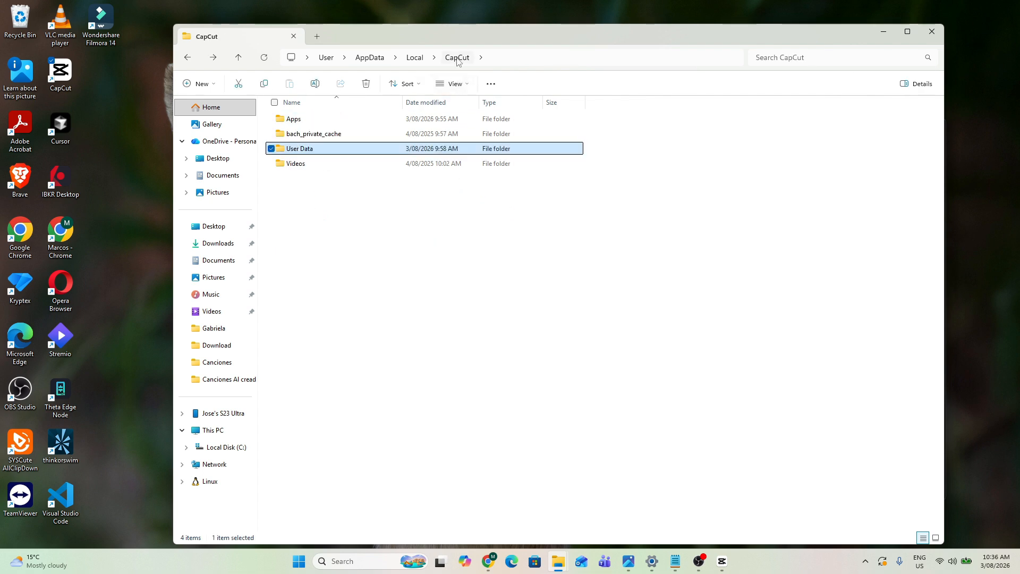
double_click(312, 150)
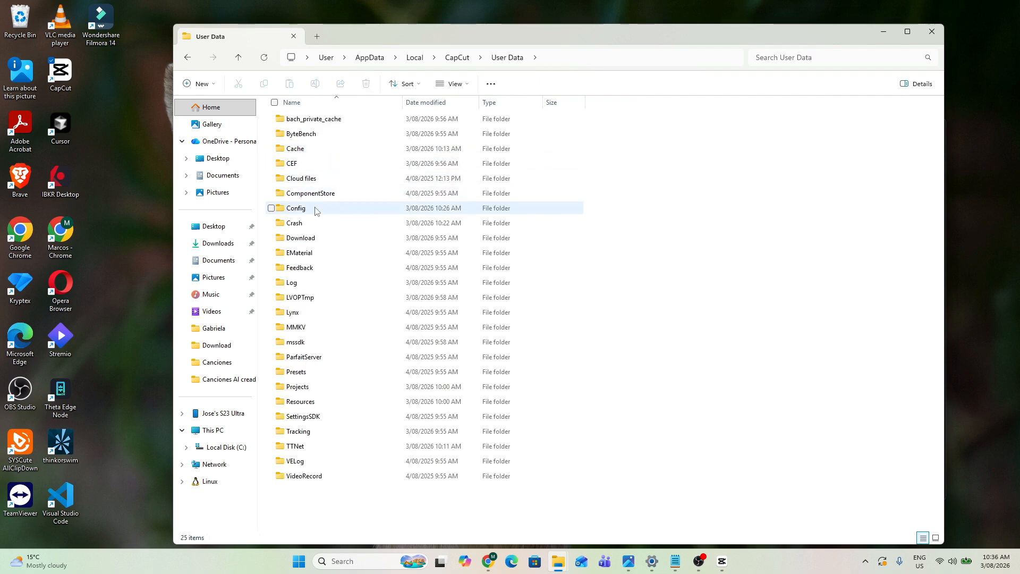
double_click(310, 378)
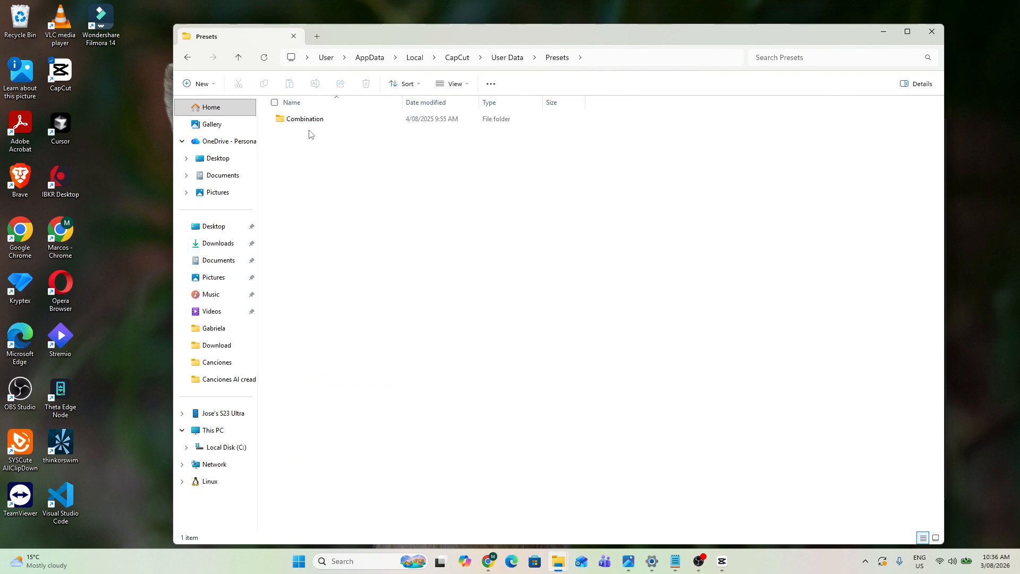
double_click(314, 121)
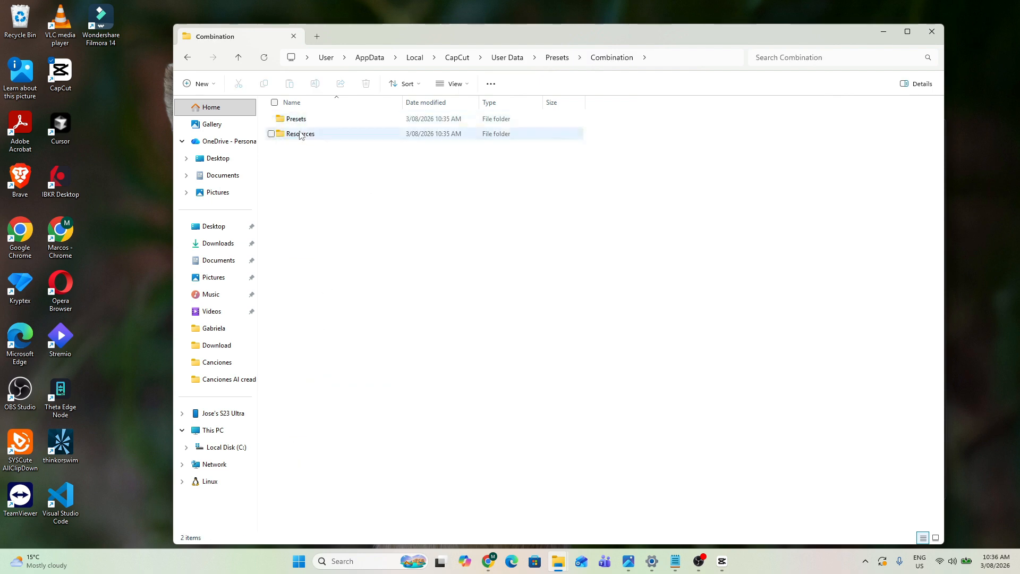
double_click(304, 136)
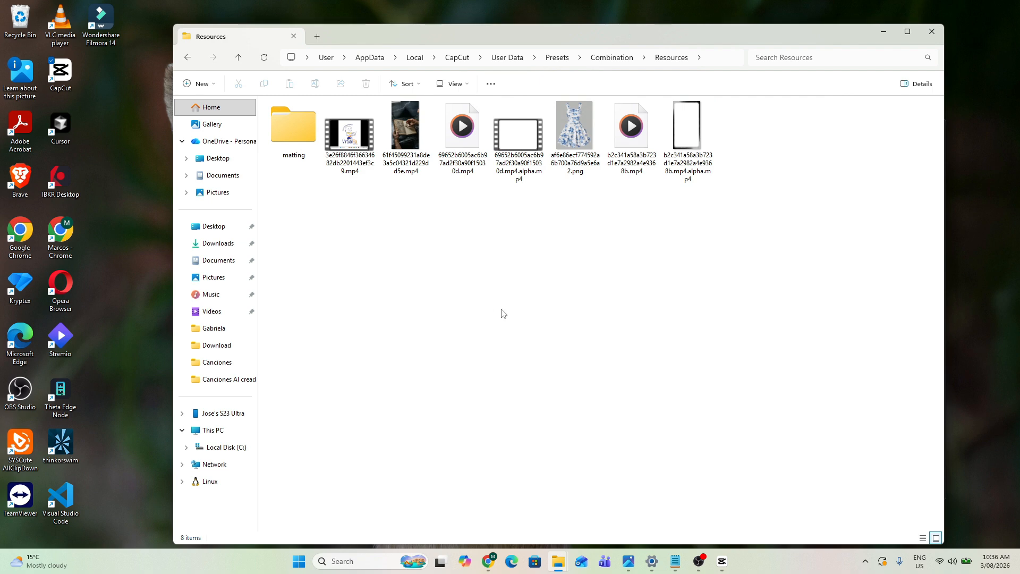
- Switch the folder to Details view, sort it by date, and widen the Name column
left_click(466, 87)
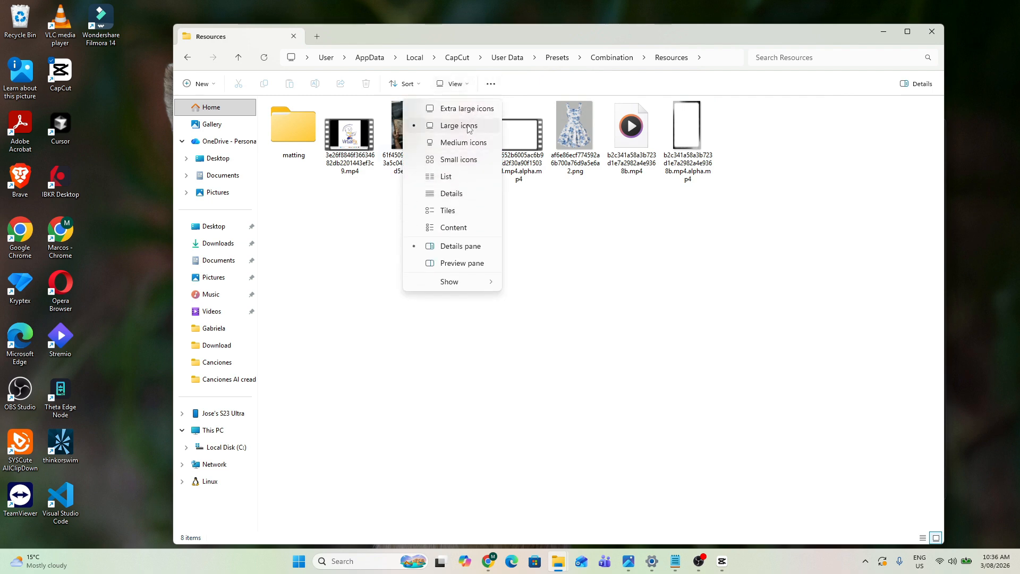
left_click(461, 193)
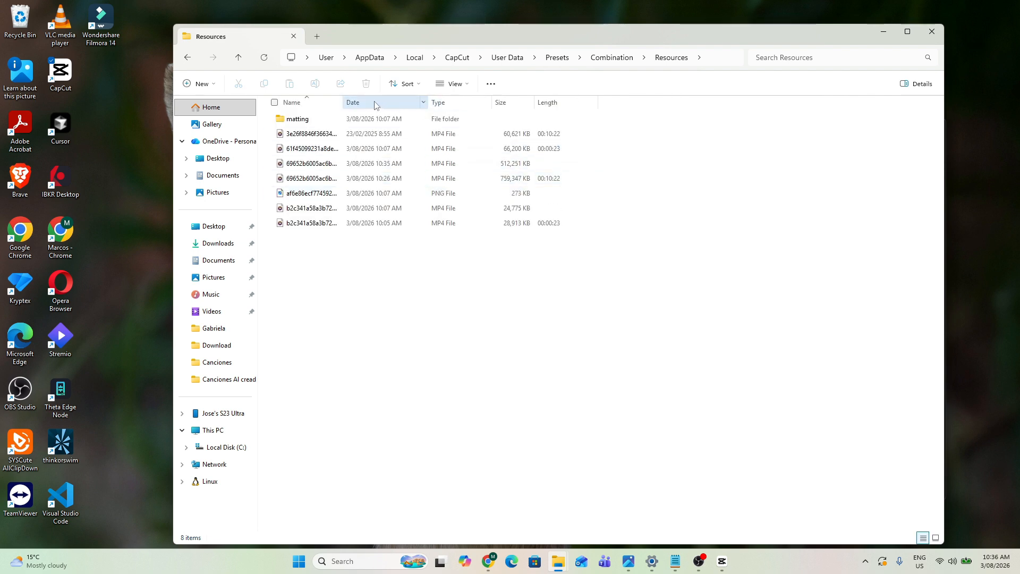
left_click(393, 104)
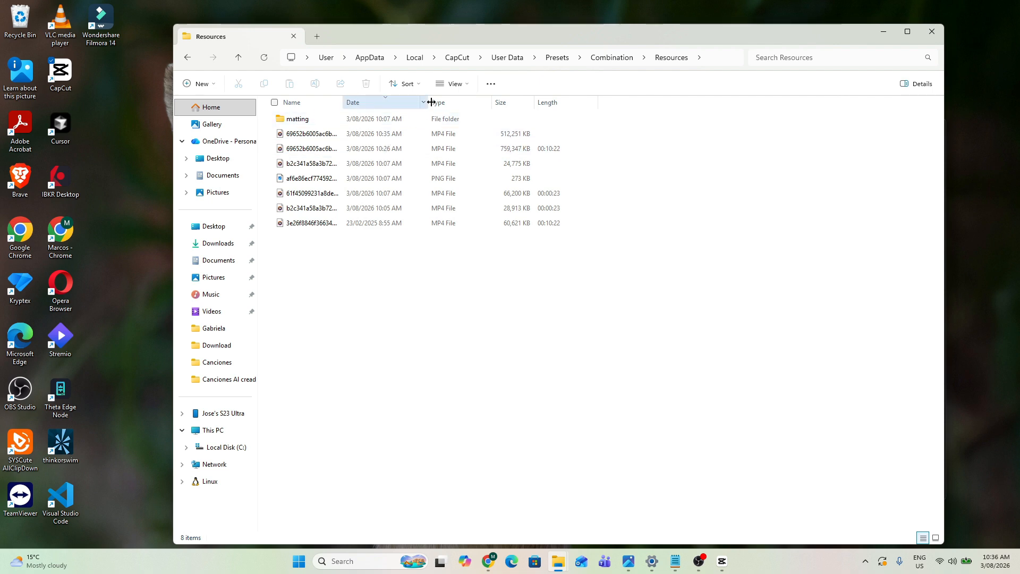
left_click_drag(429, 102, 471, 101)
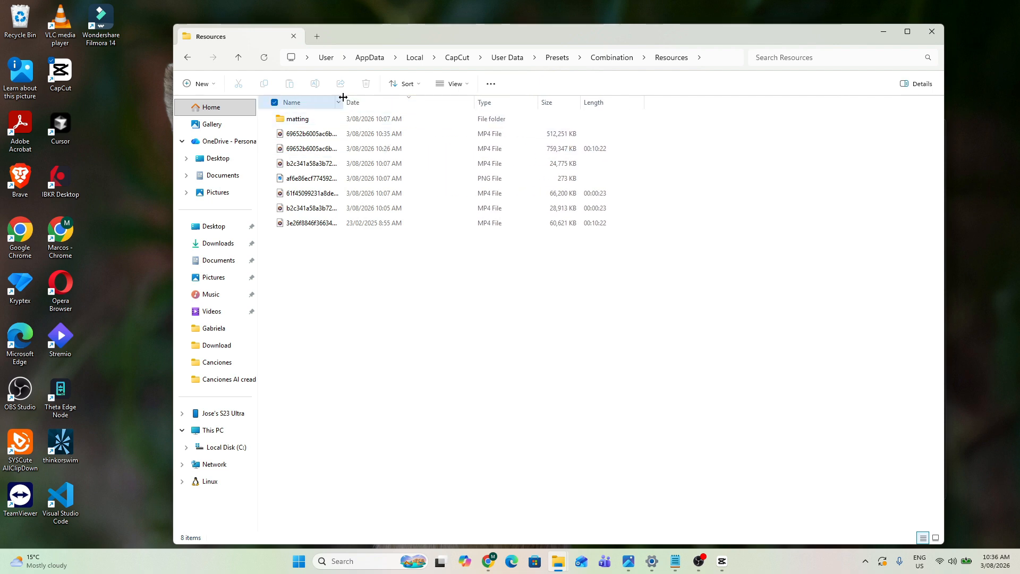
left_click_drag(342, 102, 489, 102)
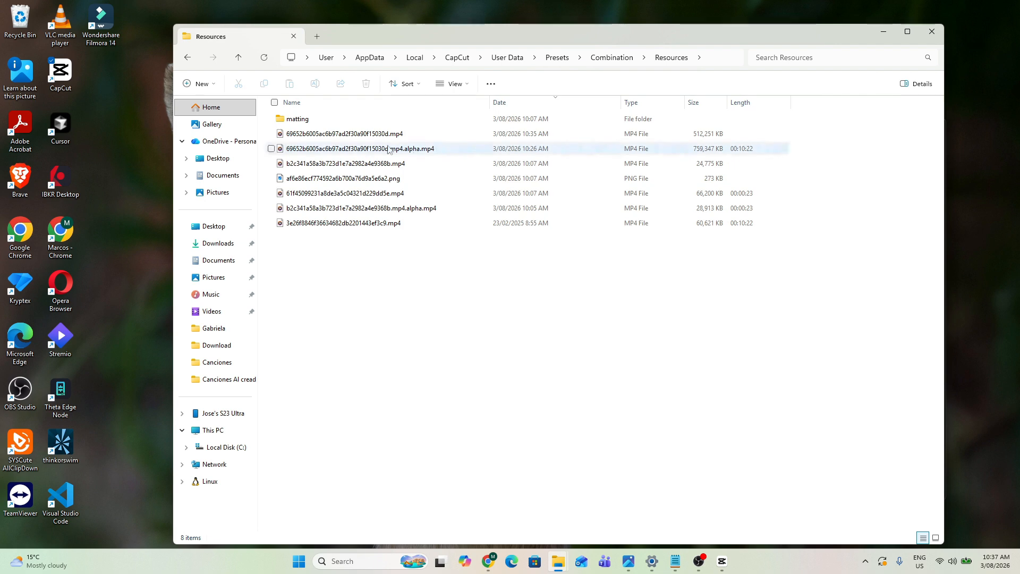
- Drag the file 69652b6005ac6b97ad2f30a90f15030d.mp4 from the folder into the CapCut timeline
left_click(722, 561)
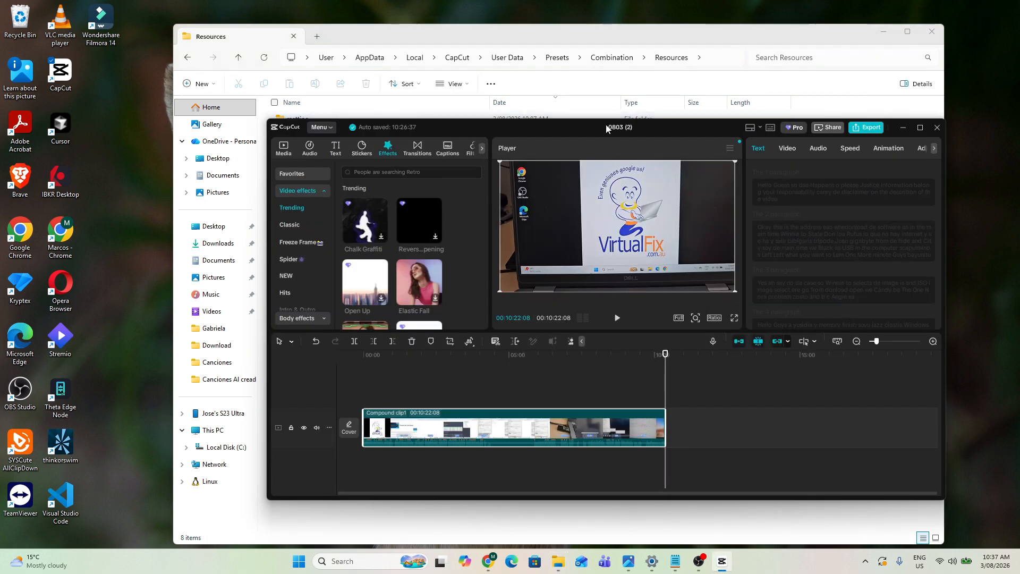
left_click_drag(614, 127, 555, 179)
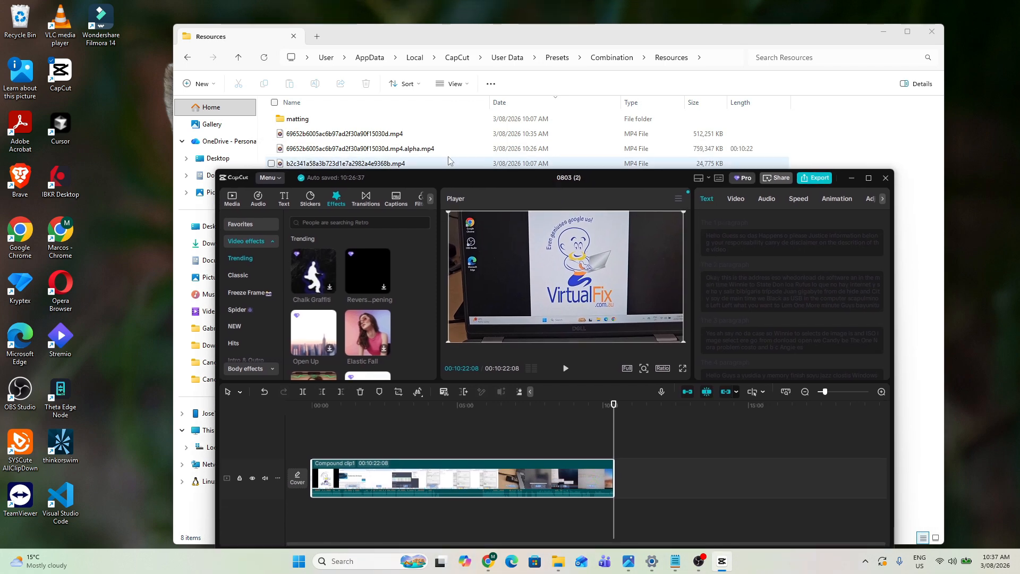
left_click_drag(363, 137, 326, 419)
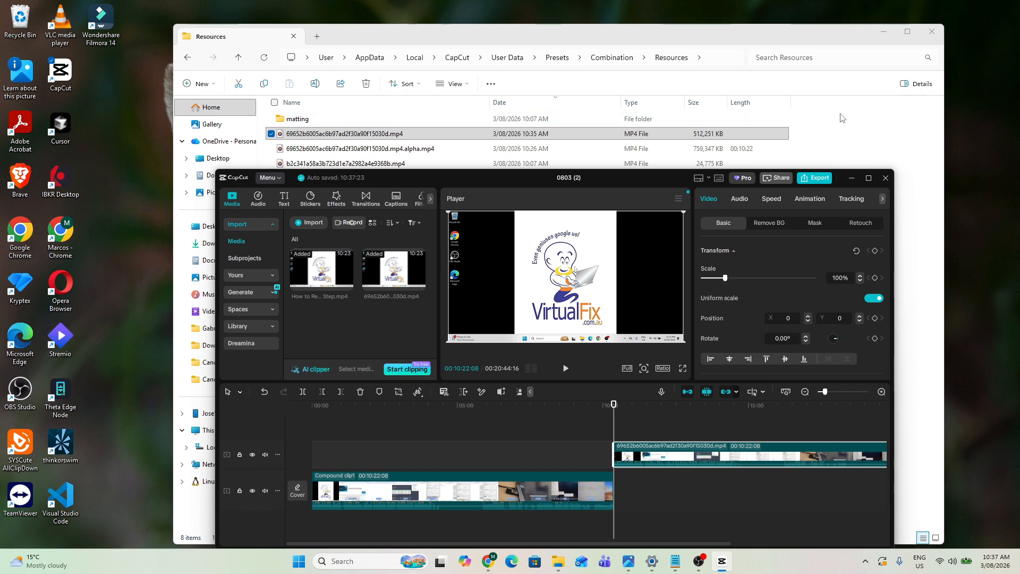
- Maximize the editor and move the imported clip to the start of the timeline above the compound clip
left_click(869, 178)
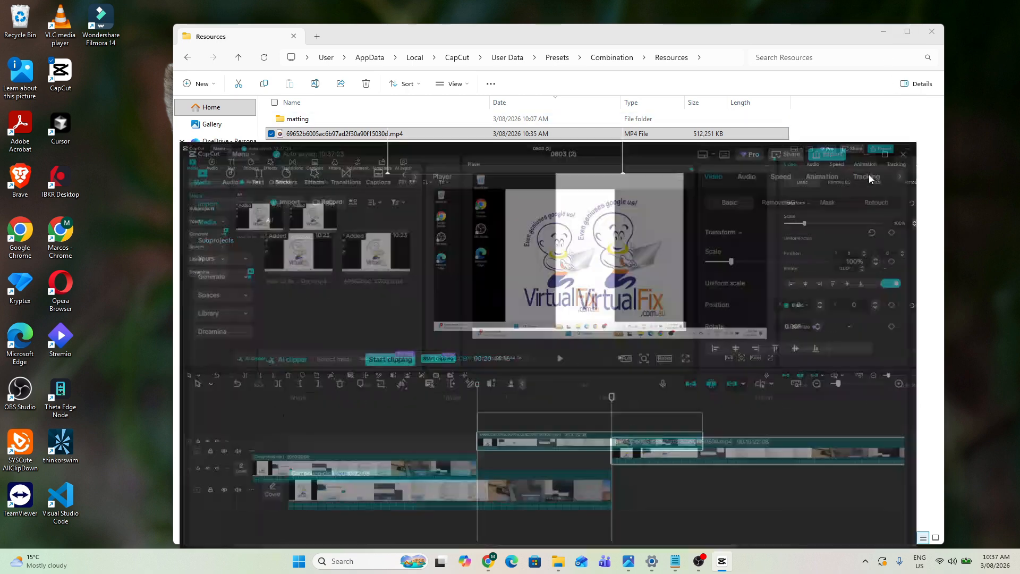
left_click_drag(540, 402, 238, 402)
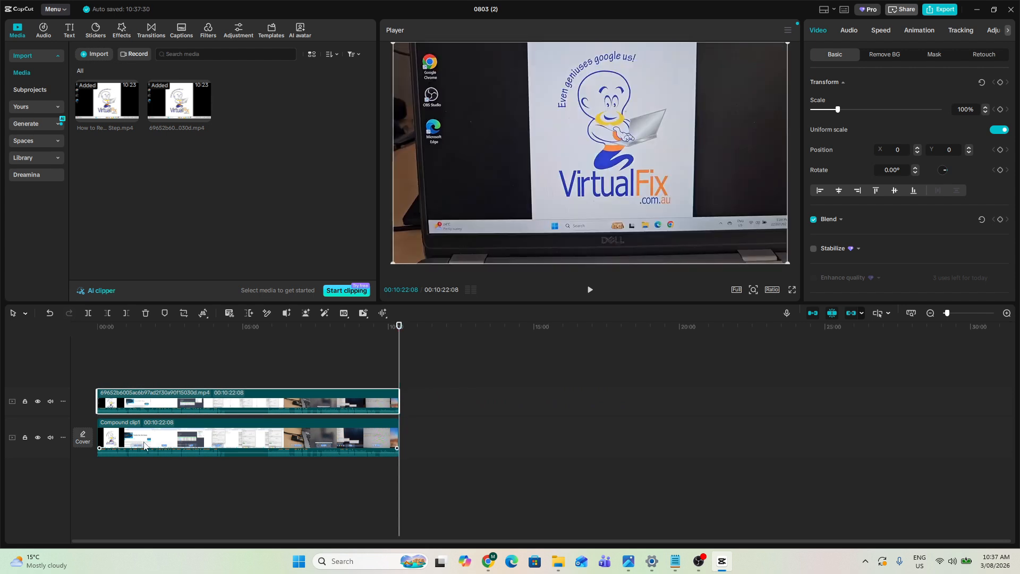
- Hide the compound clip's track and open the export settings
left_click(38, 439)
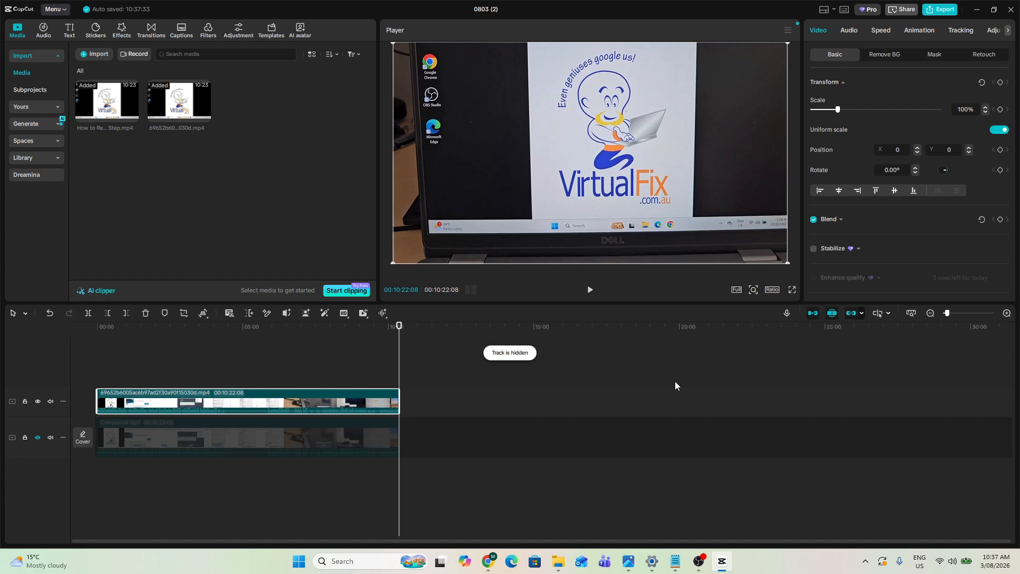
left_click(939, 9)
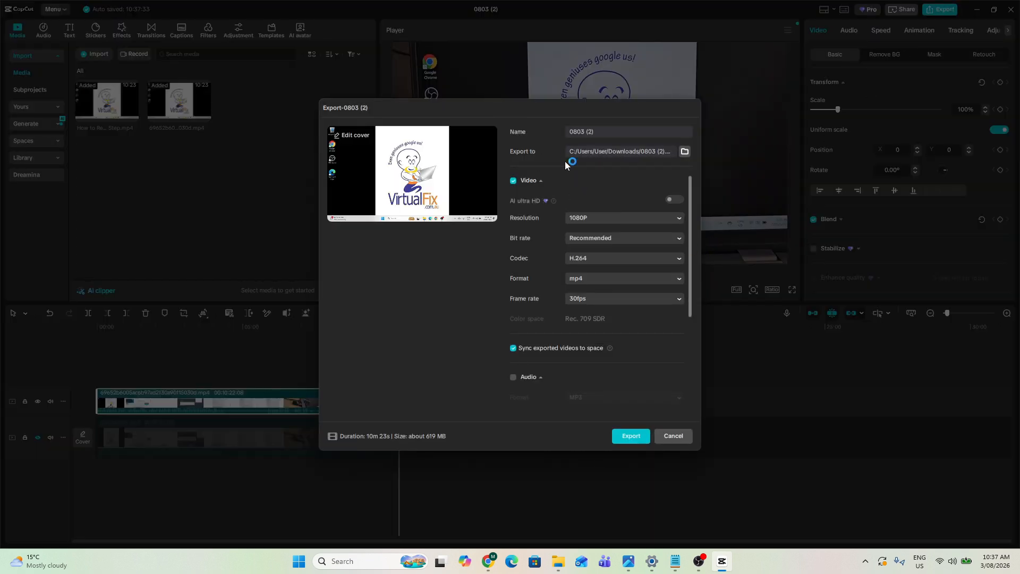
- Rename the export to test5 and export the video
left_click(604, 132)
left_click_drag(604, 132, 556, 133)
type("test5")
left_click(630, 439)
left_click(630, 439)
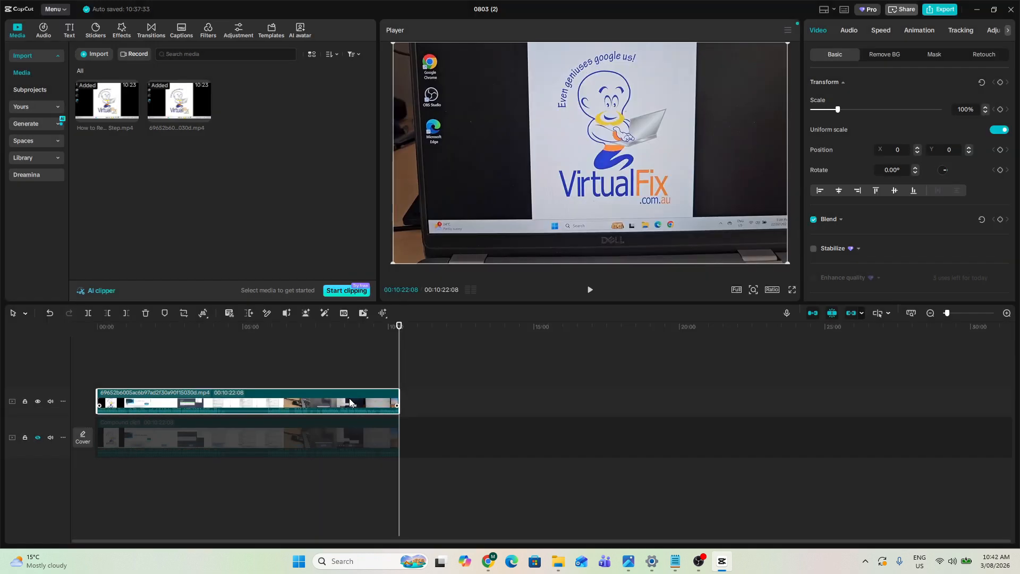
- Delete the imported clip from the timeline and unhide the compound clip's track
key("Delete")
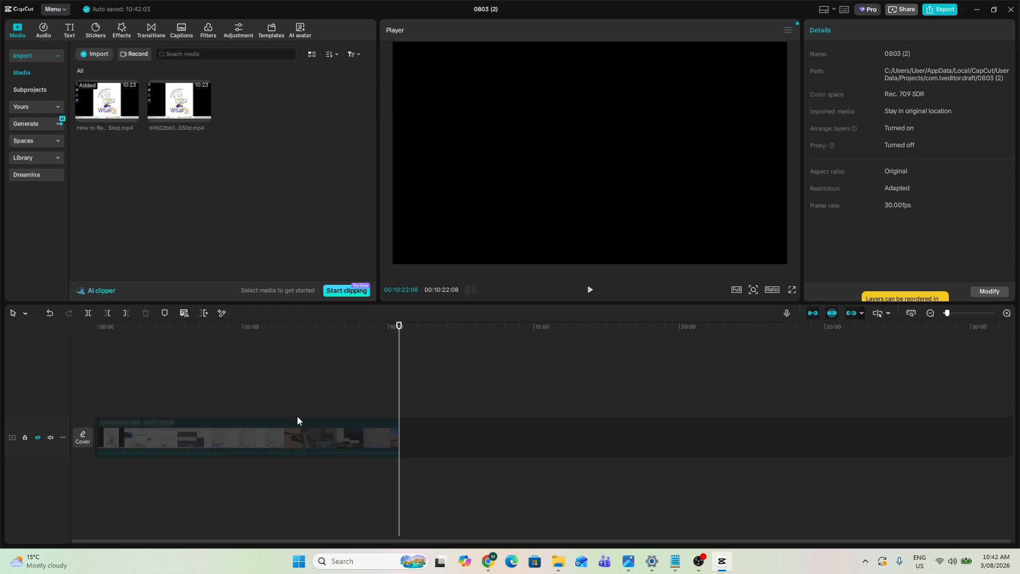
left_click(934, 11)
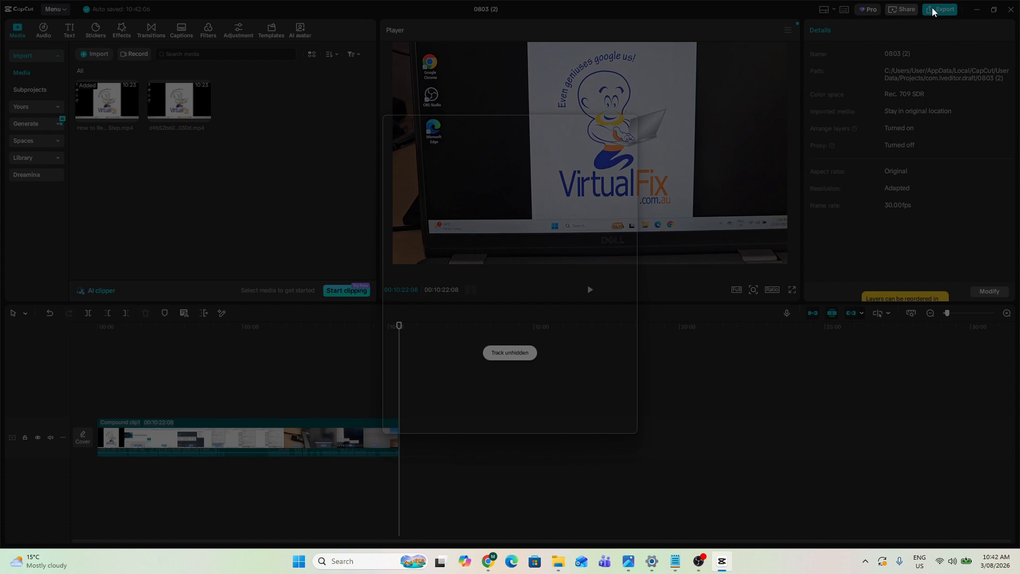
- Undo the compound clip (subproject) to restore its original separate clips
right_click(263, 444)
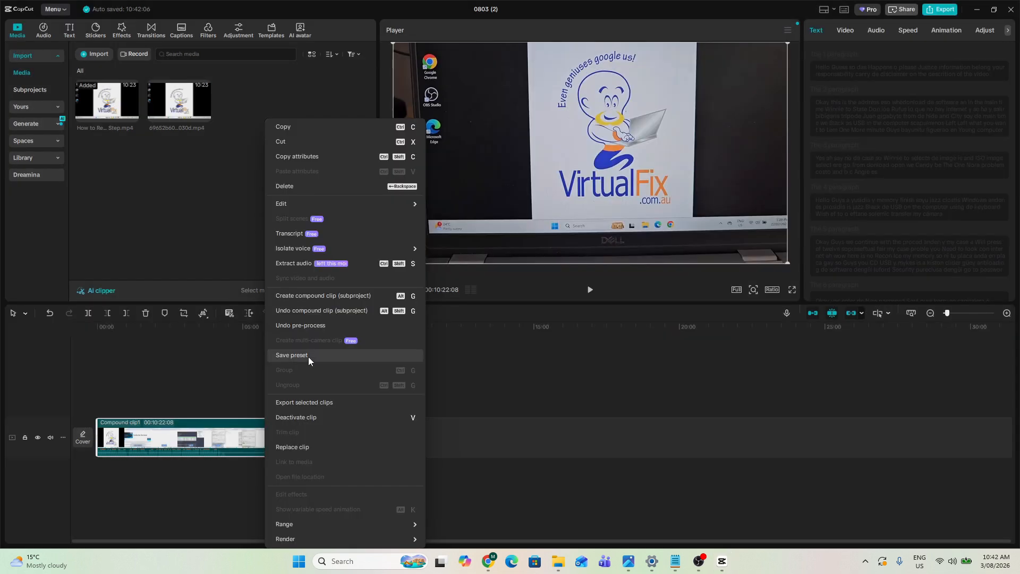
left_click(298, 312)
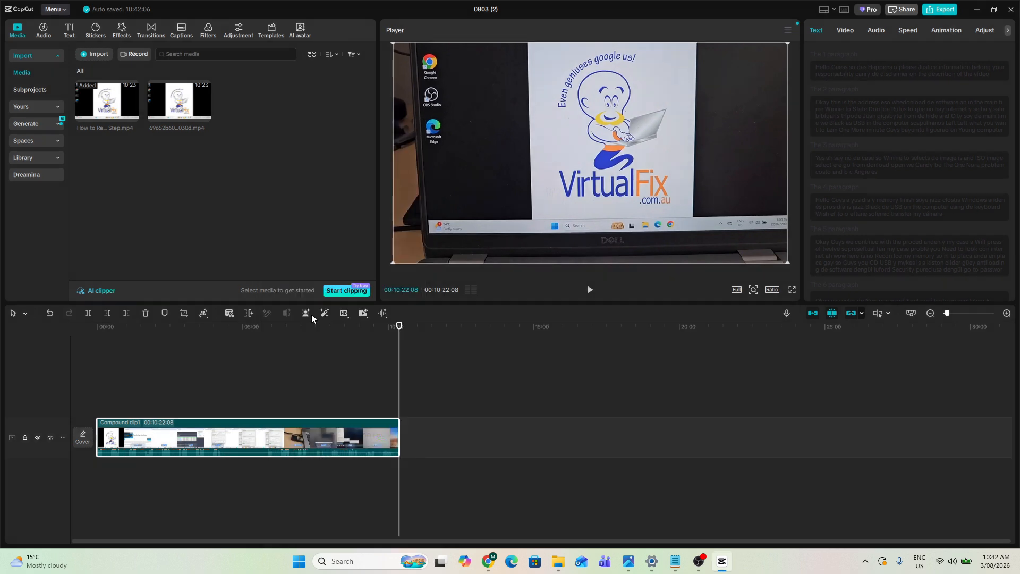